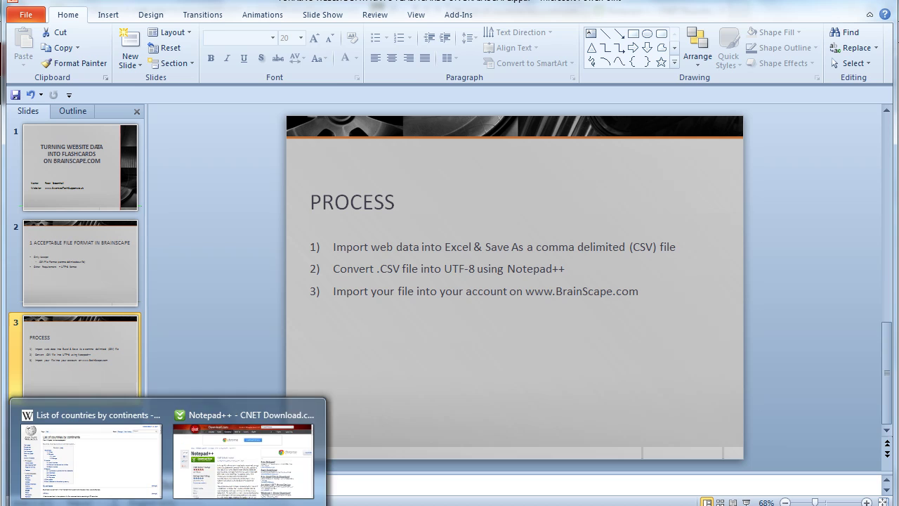
# Step: Bring up Download.com's Notepad++ 6.2.3 page with its five-star CNET editors' review
pyautogui.click(241, 484)
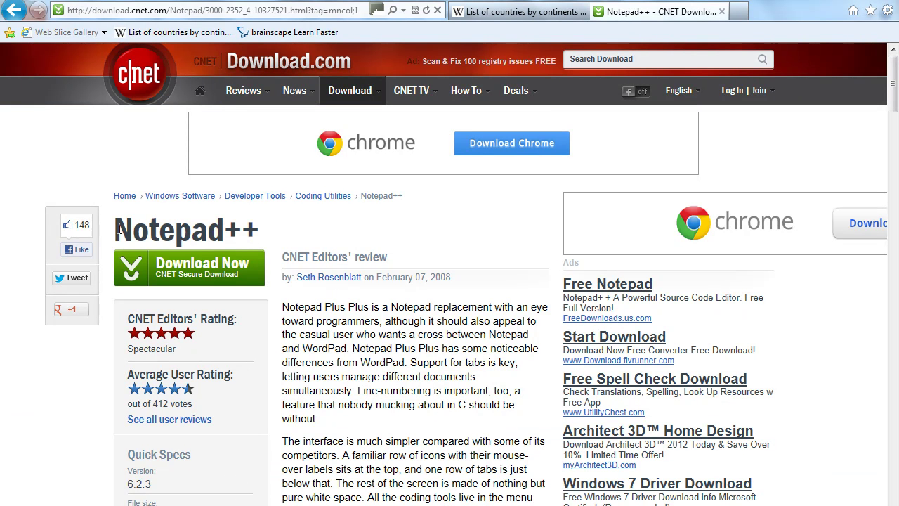
pyautogui.moveTo(113, 235); pyautogui.dragTo(260, 232)
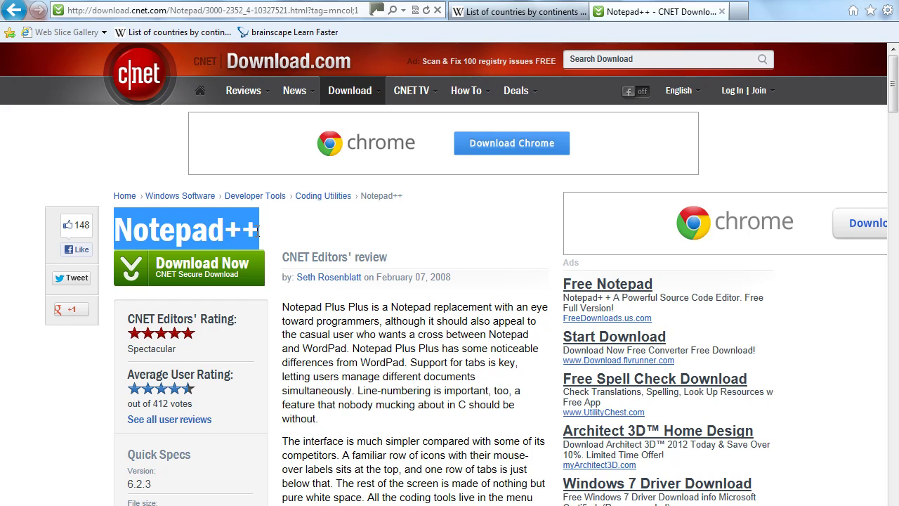
pyautogui.click(397, 306)
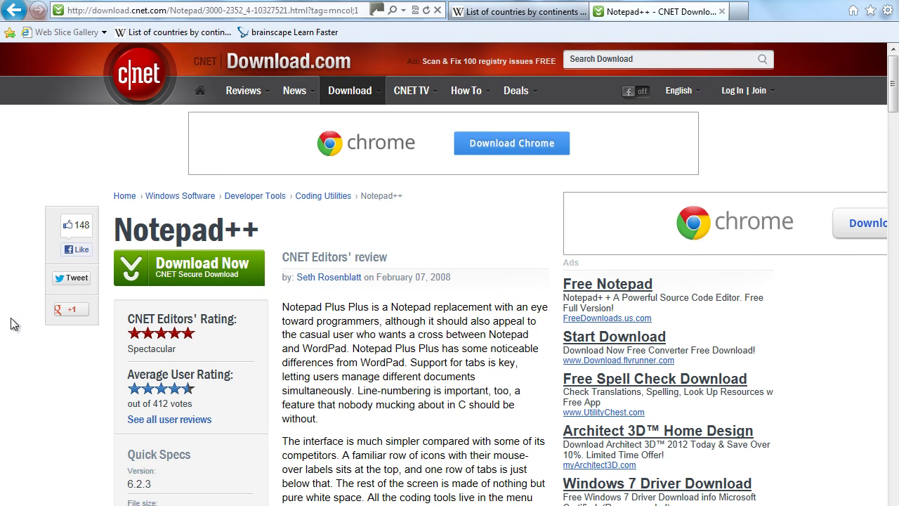
pyautogui.moveTo(67, 505)
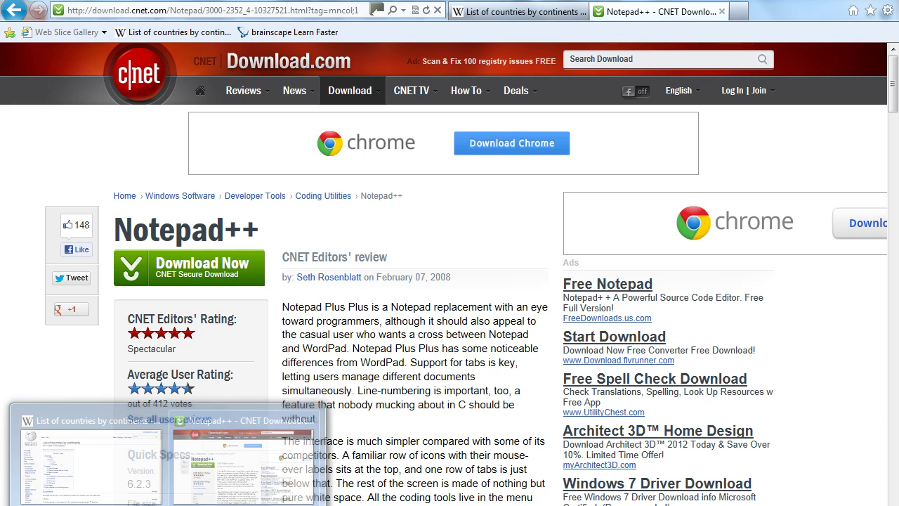
# Step: Switch to Simple English Wikipedia's List of countries by continents page
pyautogui.click(123, 477)
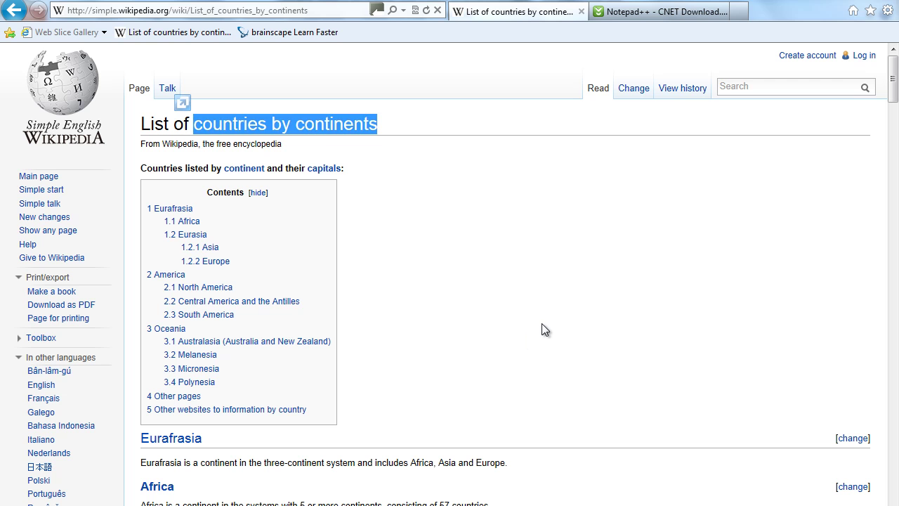
pyautogui.click(545, 328)
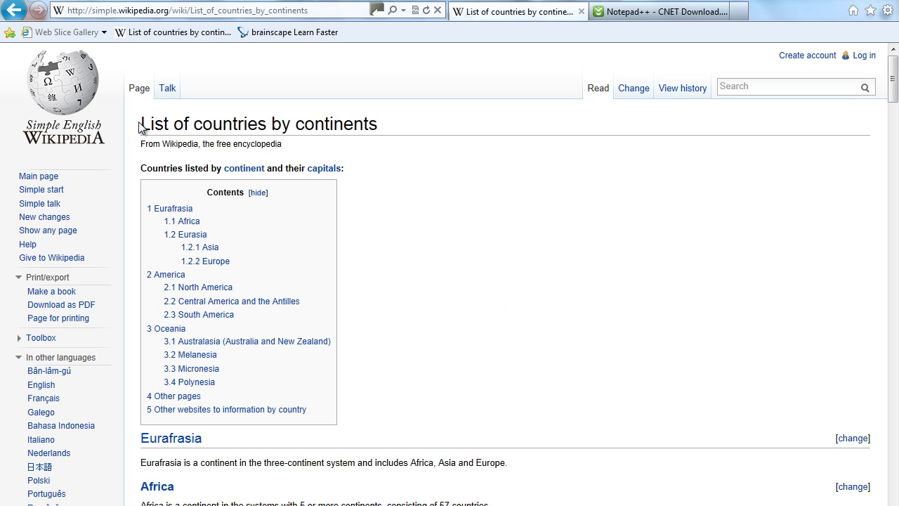
pyautogui.moveTo(141, 124); pyautogui.dragTo(377, 125)
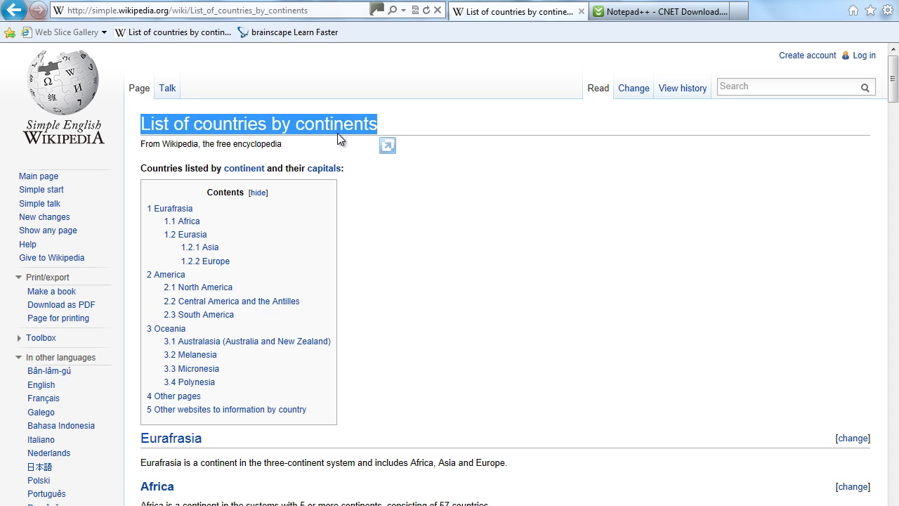
pyautogui.click(497, 237)
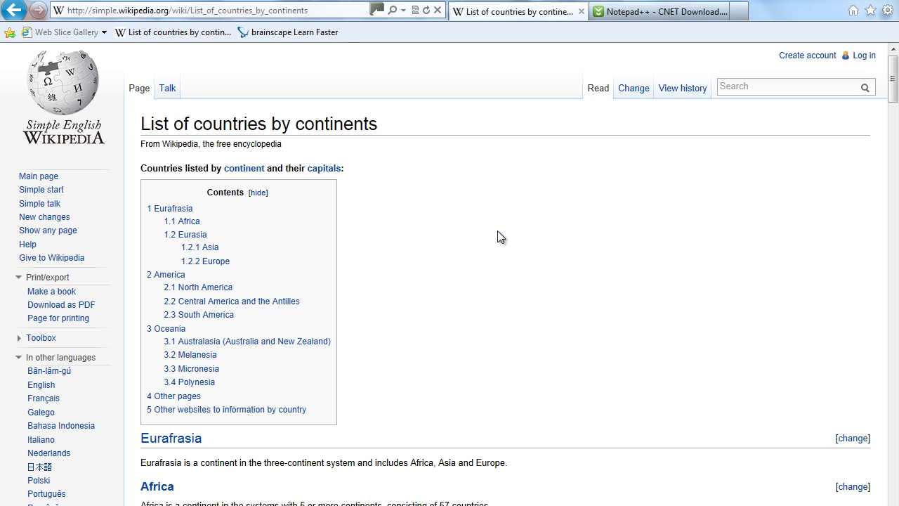
# Step: Scroll to the Africa section and select the list from Algeria to Zimbabwe - Harare
pyautogui.scroll(-5, 497, 237)
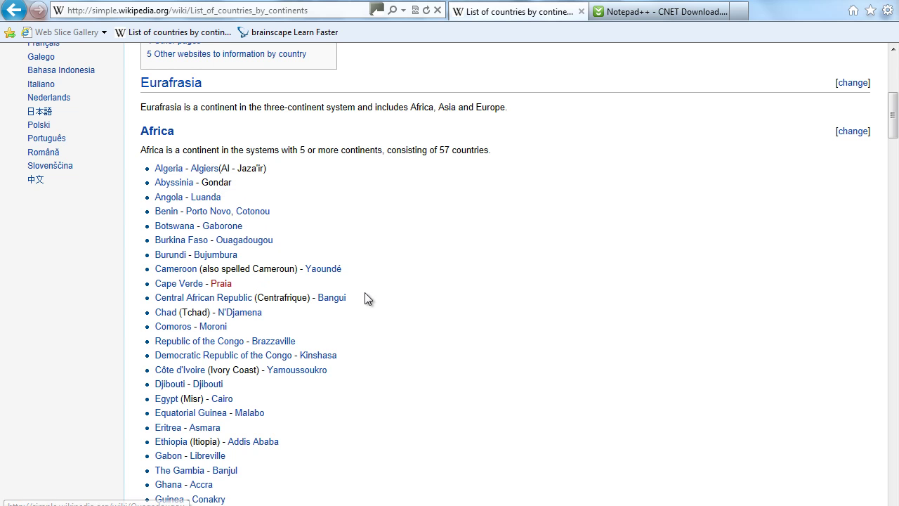
pyautogui.scroll(-10, 377, 302)
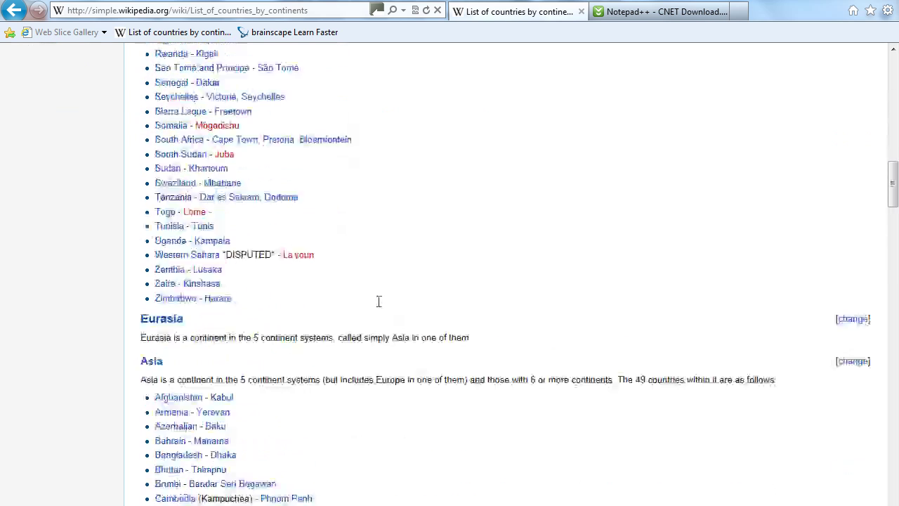
pyautogui.scroll(2, 373, 301)
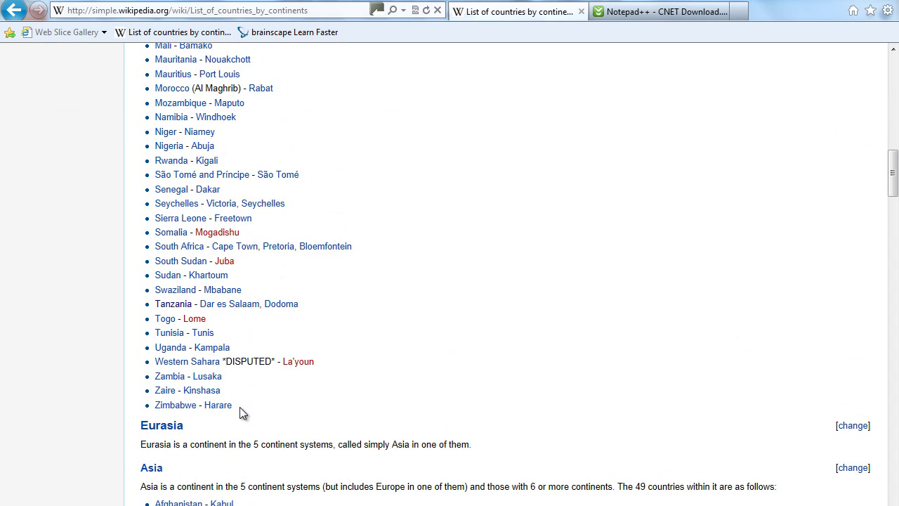
pyautogui.moveTo(240, 407); pyautogui.dragTo(156, 79)
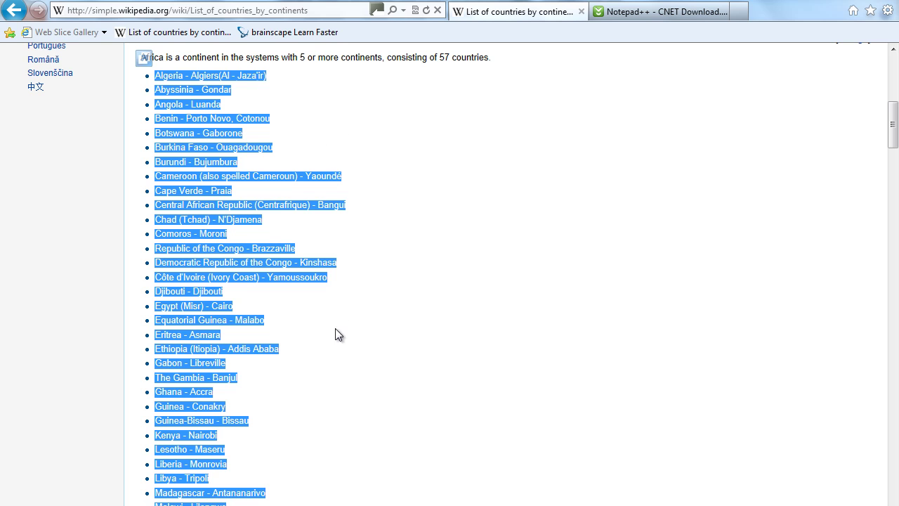
# Step: Paste the Africa list into Book1 at A1 using Match Destination Formatting
pyautogui.moveTo(279, 505)
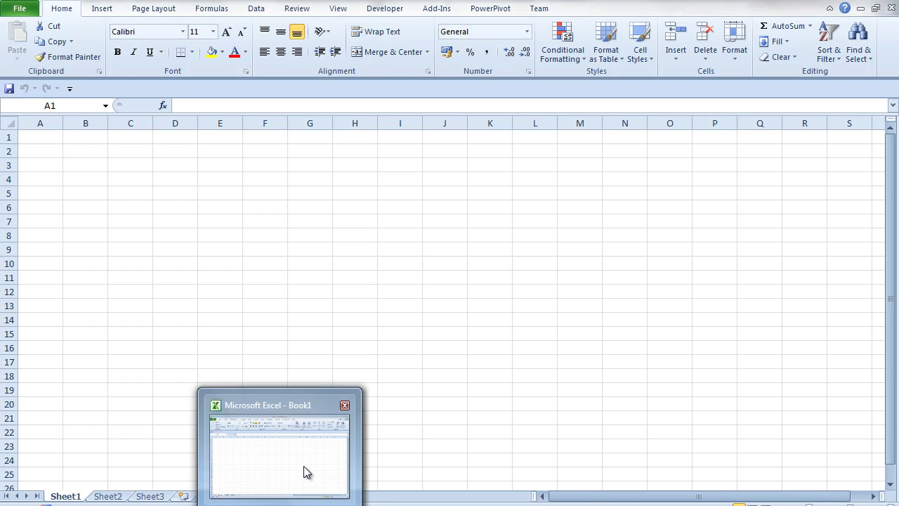
pyautogui.click(304, 466)
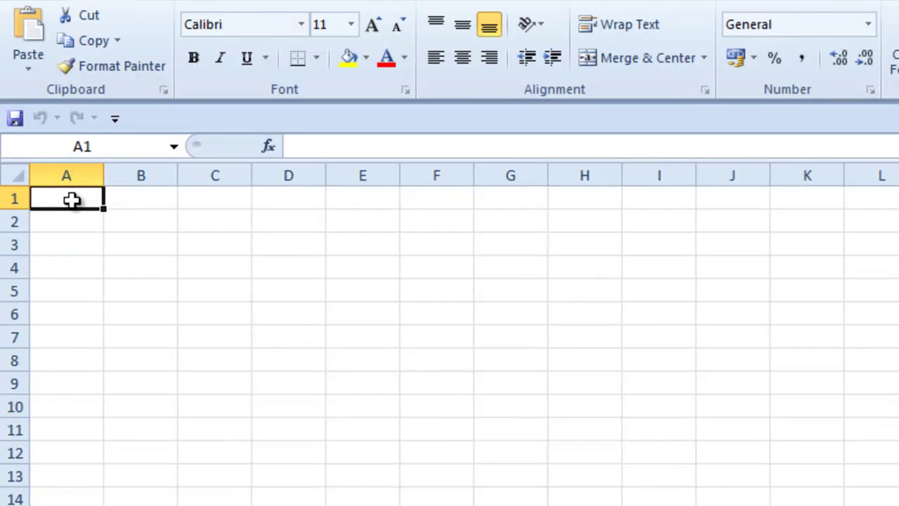
pyautogui.rightClick(44, 141)
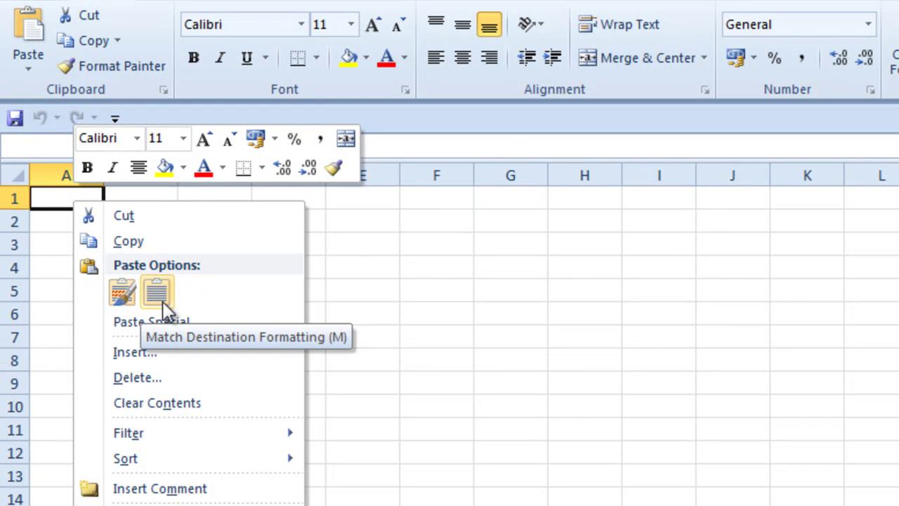
pyautogui.click(162, 301)
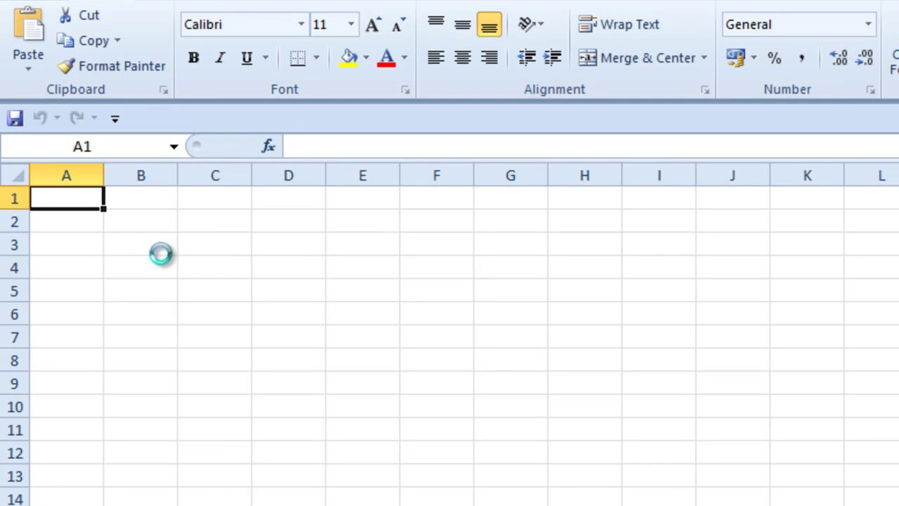
pyautogui.rightClick(79, 205)
pyautogui.click(161, 295)
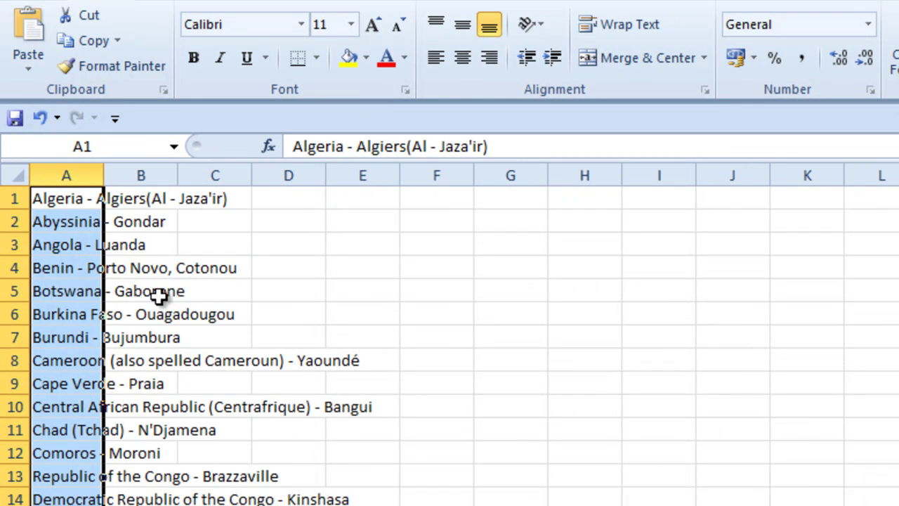
# Step: Autofit column A to the pasted entries and return to the Algeria entry in A1
pyautogui.doubleClick(104, 175)
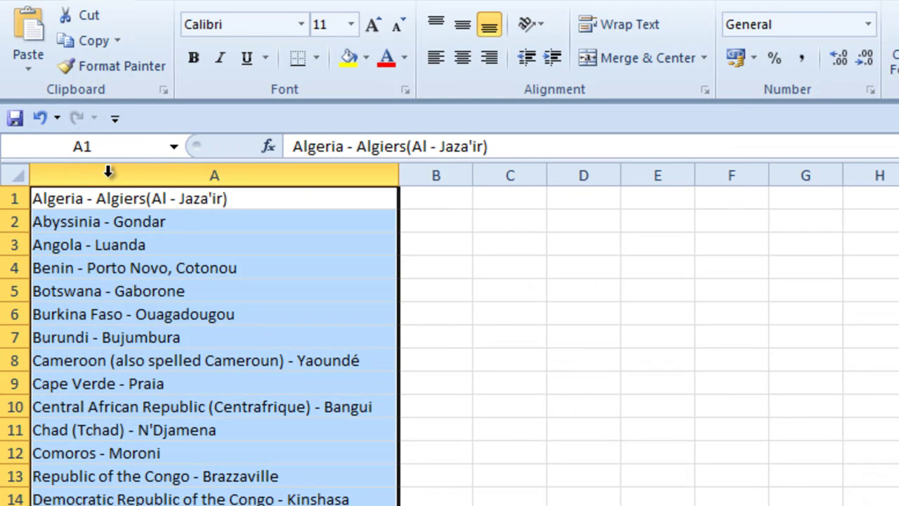
pyautogui.click(553, 290)
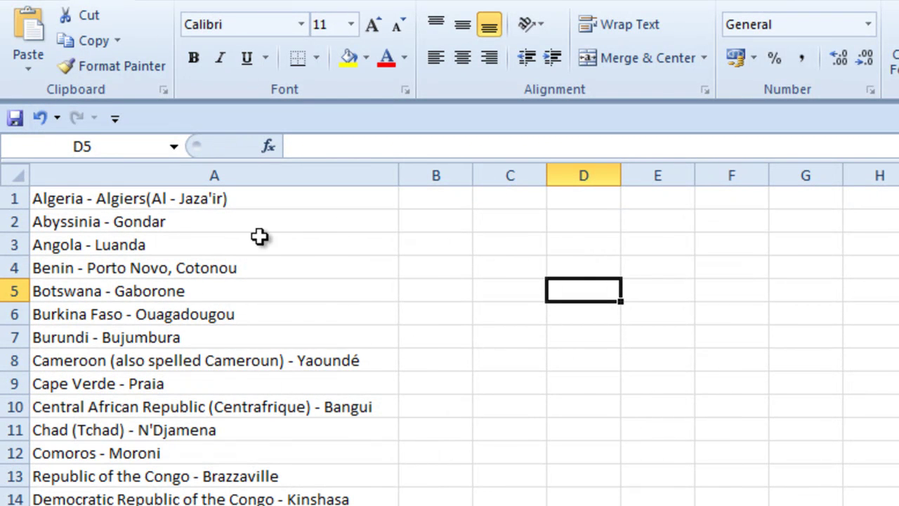
pyautogui.click(182, 197)
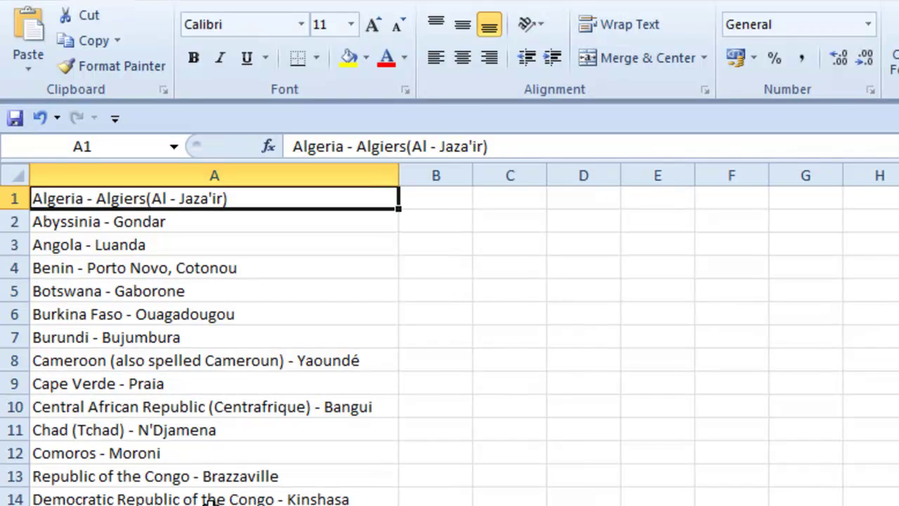
pyautogui.moveTo(446, 197); pyautogui.dragTo(457, 503)
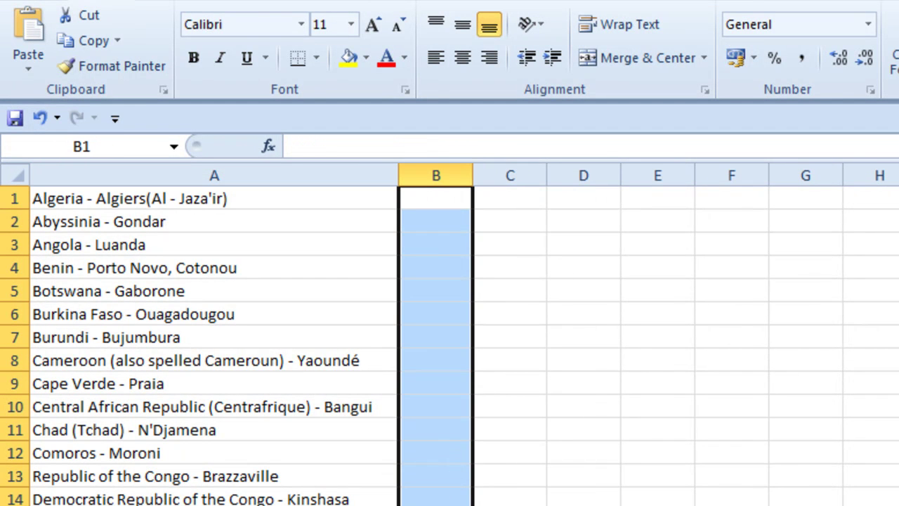
pyautogui.click(449, 198)
pyautogui.click(332, 202)
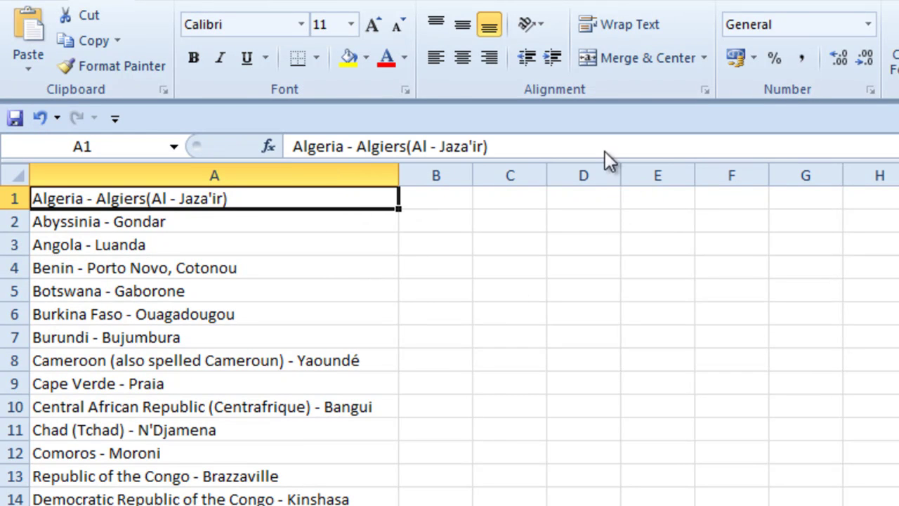
# Step: Select column A and start a Delimited Text to Columns conversion
pyautogui.click(423, 1)
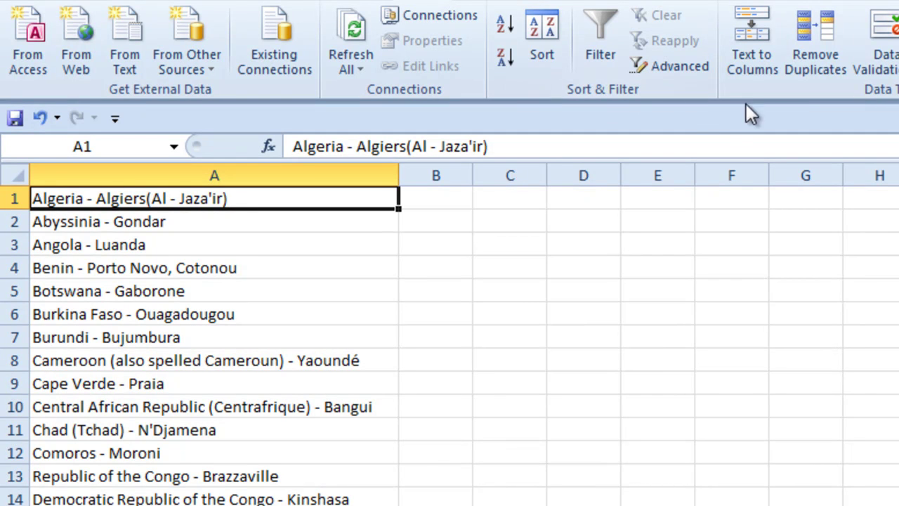
pyautogui.click(306, 175)
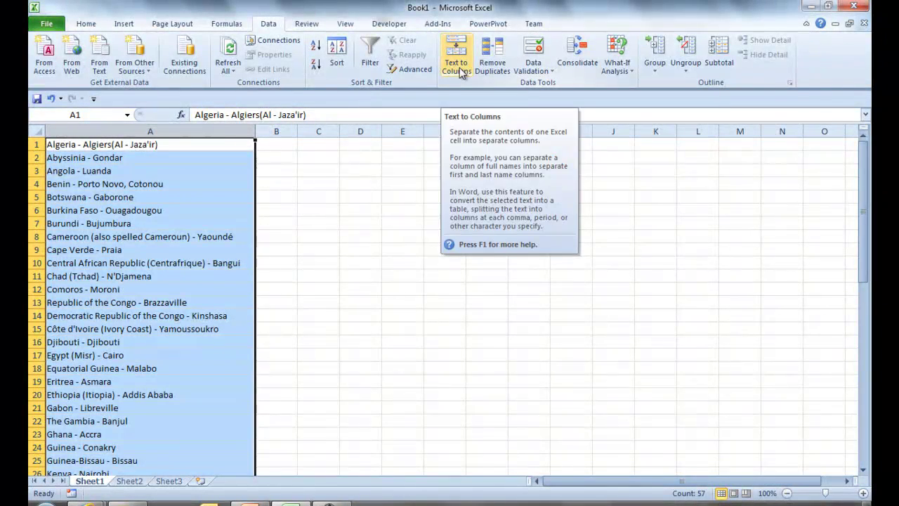
pyautogui.click(460, 70)
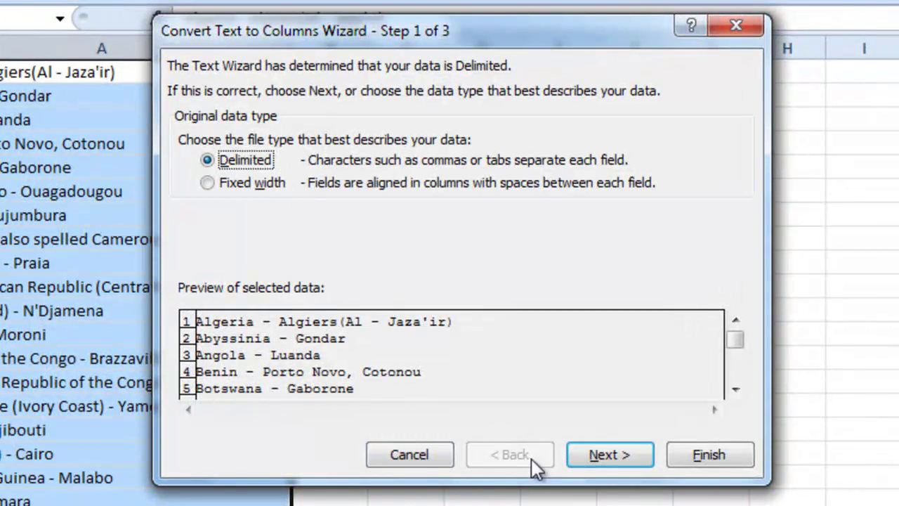
pyautogui.click(600, 456)
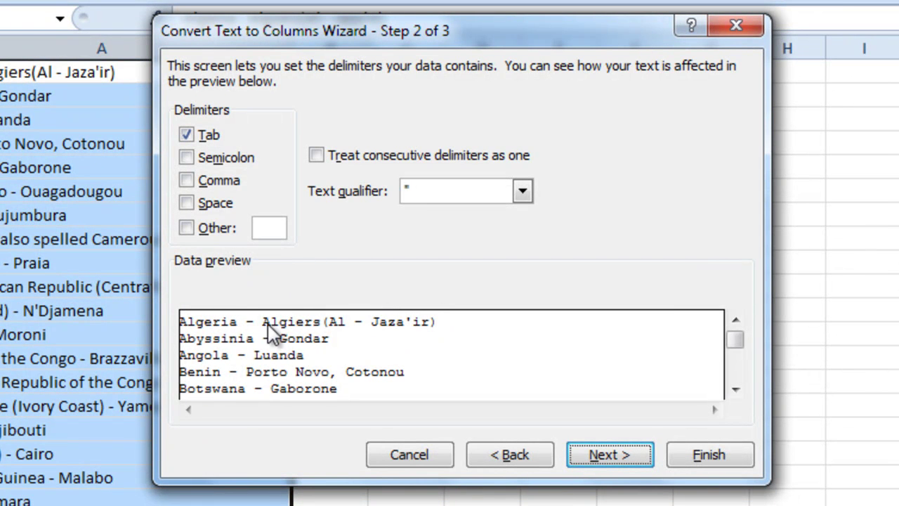
# Step: Set '-' as the Other delimiter and advance to the column format step
pyautogui.click(187, 181)
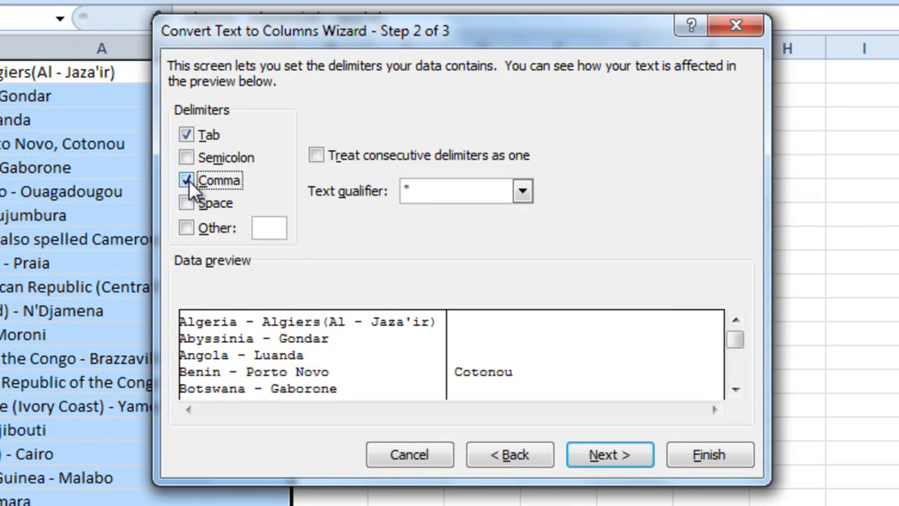
pyautogui.click(188, 180)
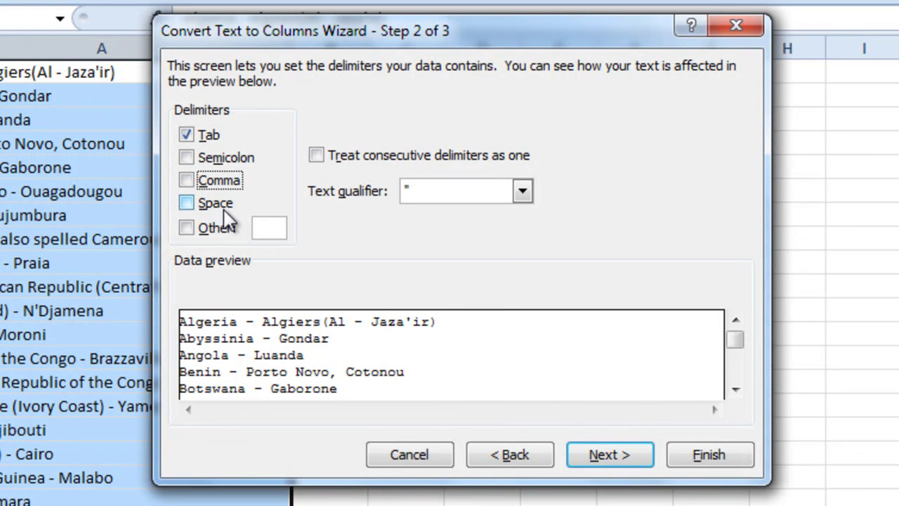
pyautogui.click(187, 230)
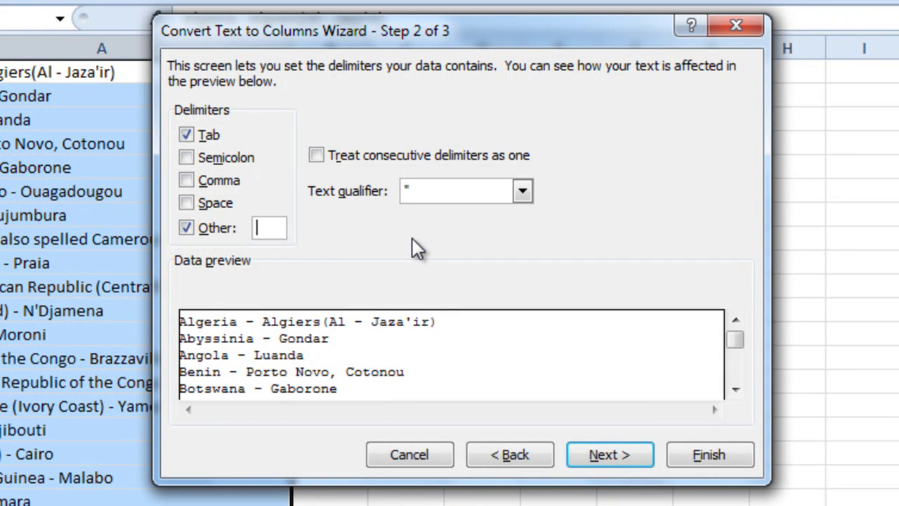
pyautogui.write('-')
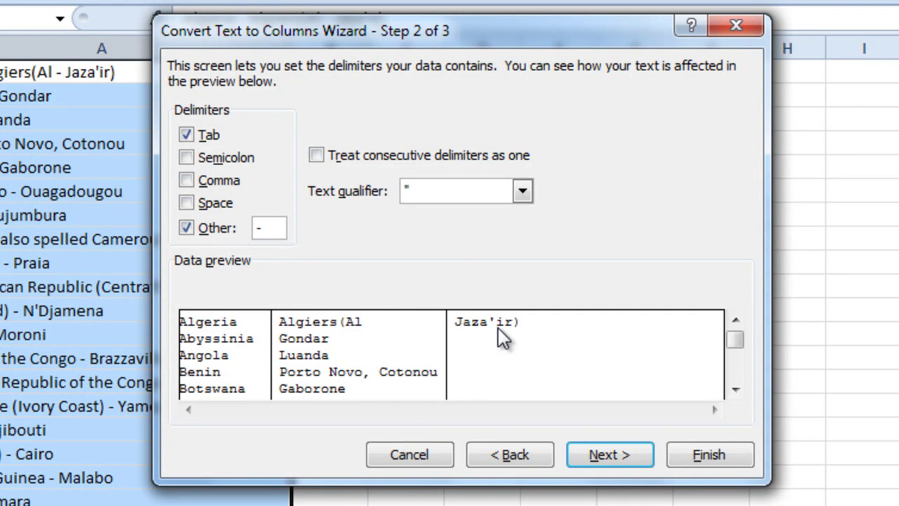
pyautogui.press('BackSpace')
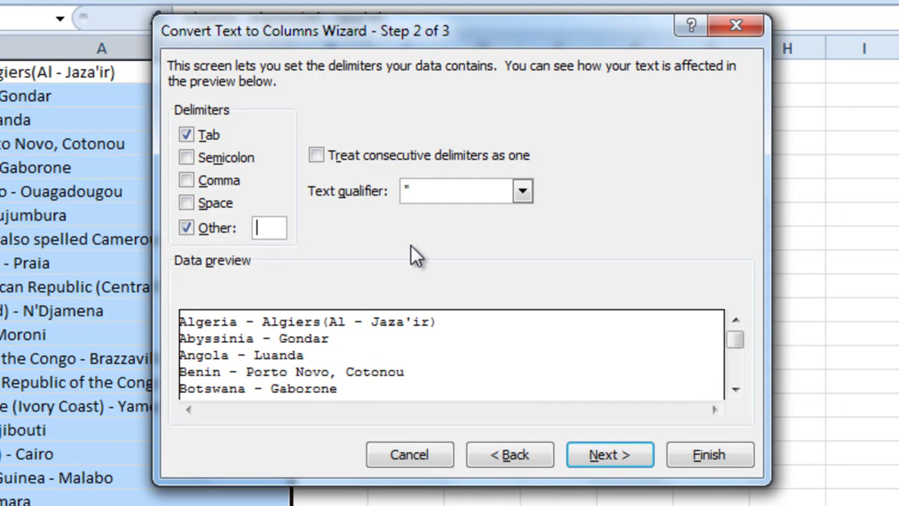
pyautogui.write('-')
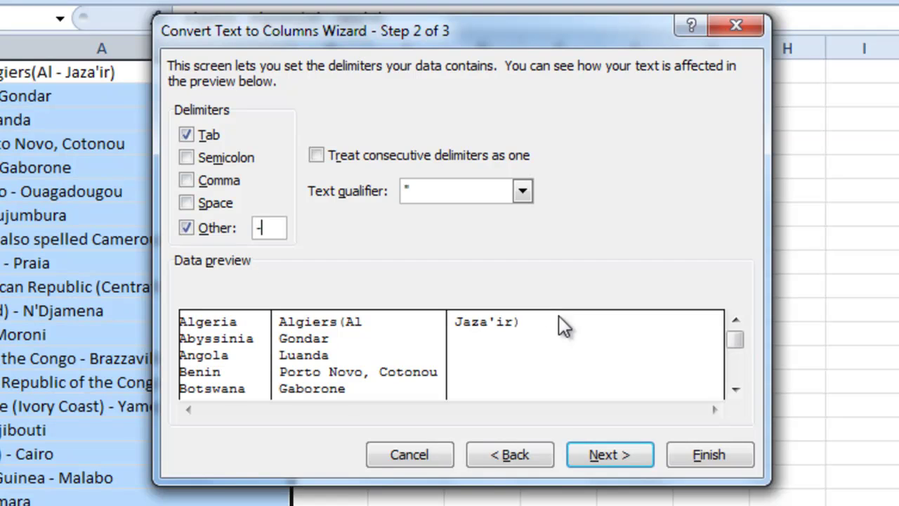
pyautogui.click(621, 452)
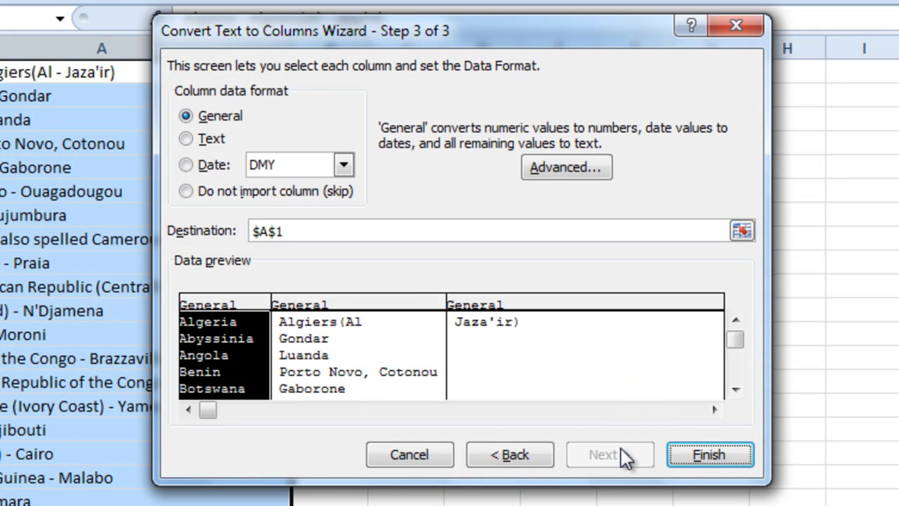
# Step: Finish the split, widen column B, and repair B1 to read Algiers(Al-Jaza'ir)
pyautogui.click(710, 455)
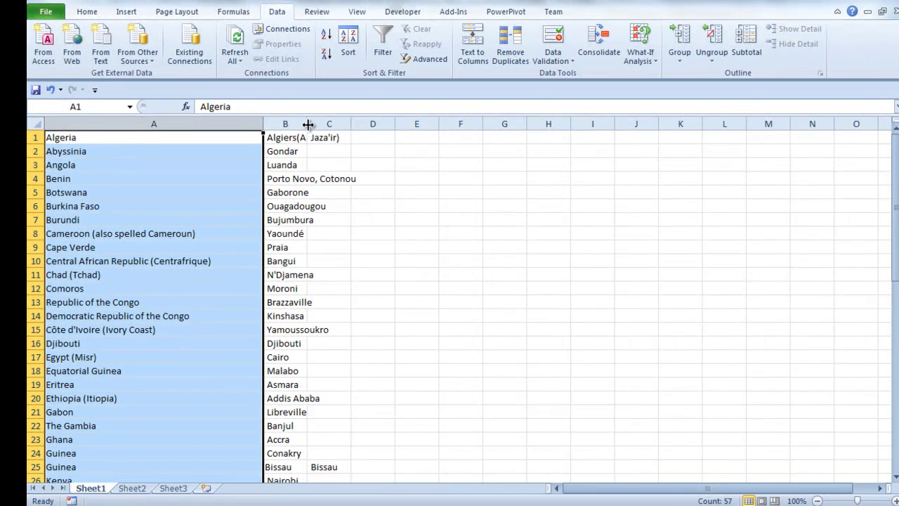
pyautogui.moveTo(307, 124); pyautogui.dragTo(423, 123)
pyautogui.click(451, 139)
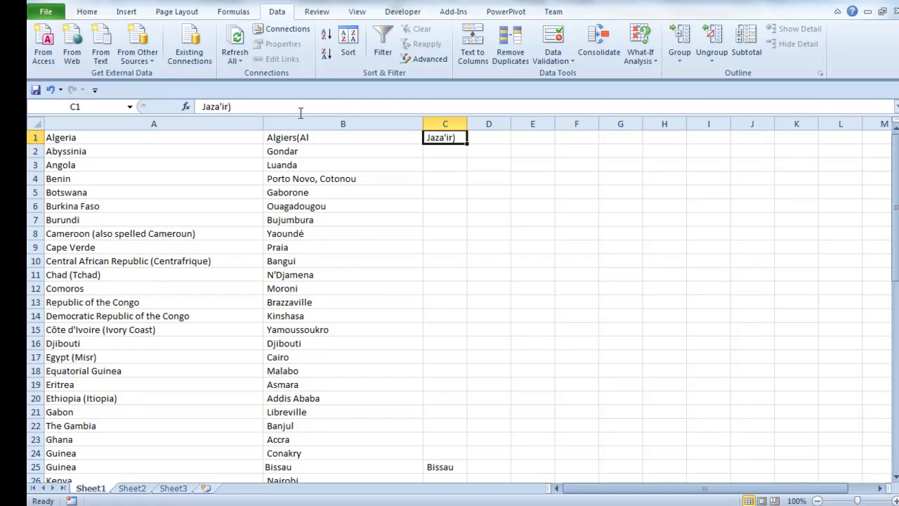
pyautogui.moveTo(256, 106); pyautogui.dragTo(198, 106)
pyautogui.hotkey('ctrl', 'c')
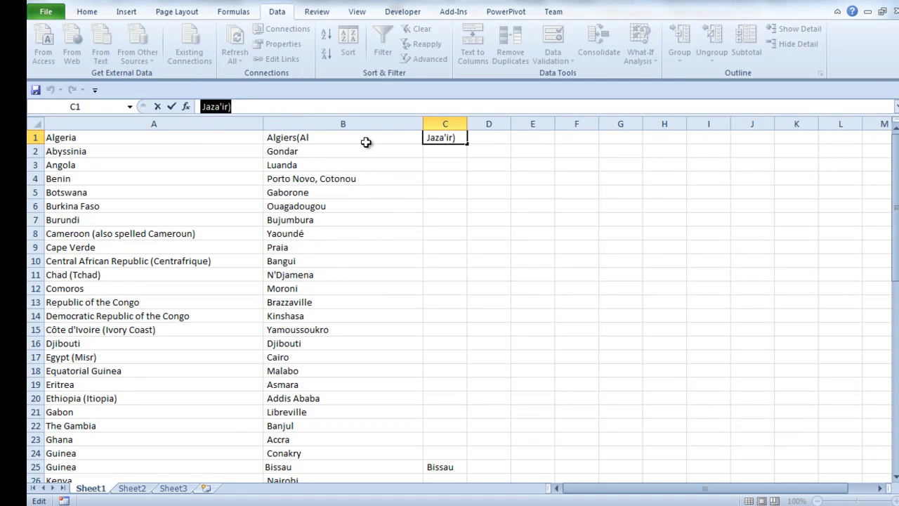
pyautogui.click(366, 137)
pyautogui.click(305, 108)
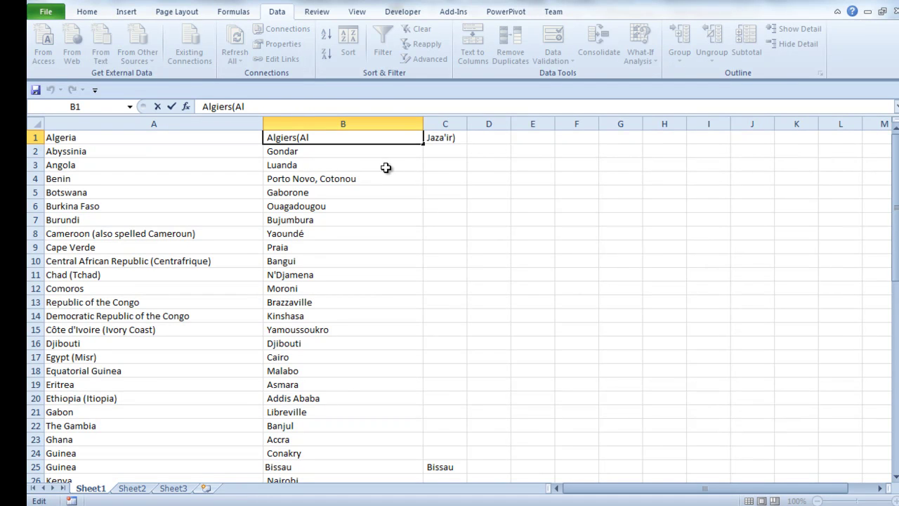
pyautogui.write('-')
pyautogui.hotkey('ctrl', 'v')
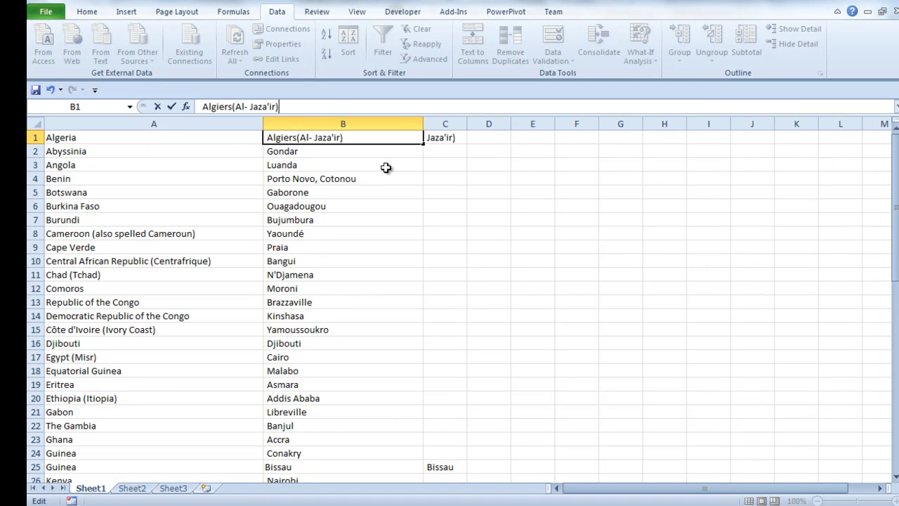
pyautogui.press('Return')
# Step: Delete the stray leftovers Jaza'ir) from C1 and Bissau from C25
pyautogui.press('Up')
pyautogui.press('Right')
pyautogui.press('Delete')
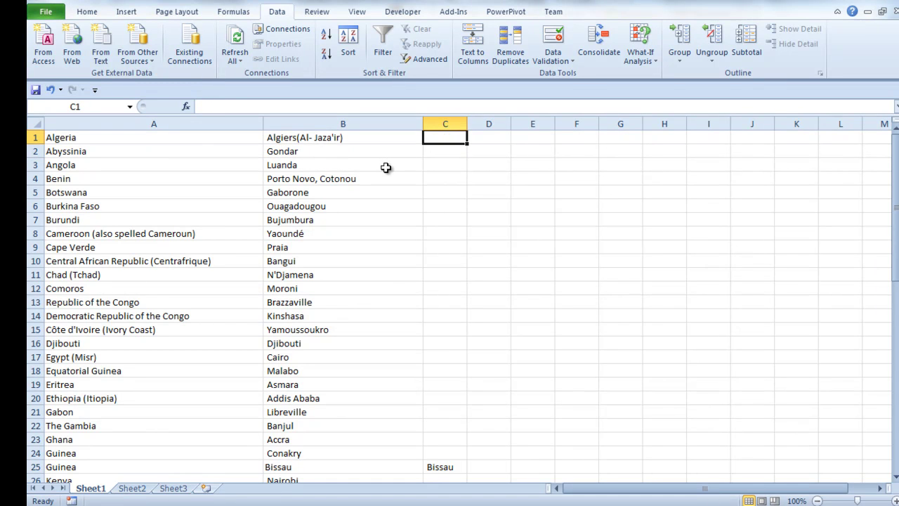
pyautogui.click(439, 468)
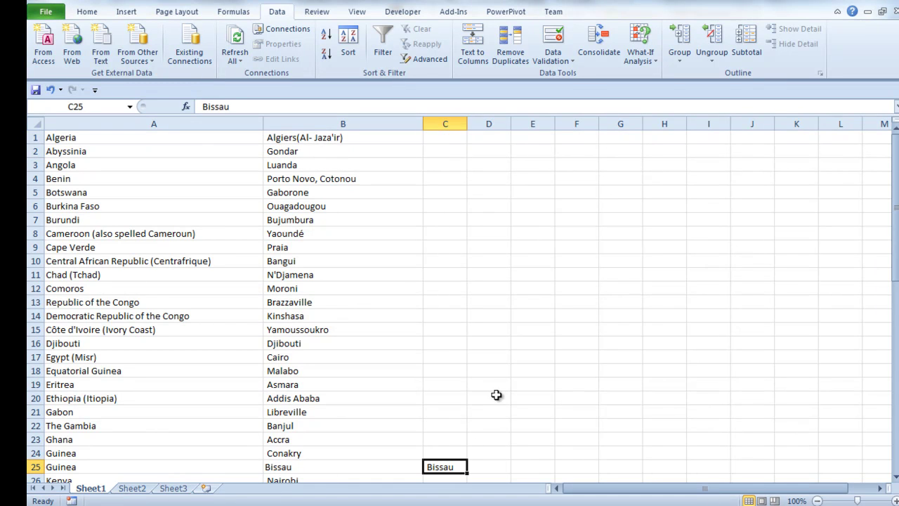
pyautogui.press('Delete')
pyautogui.click(511, 362)
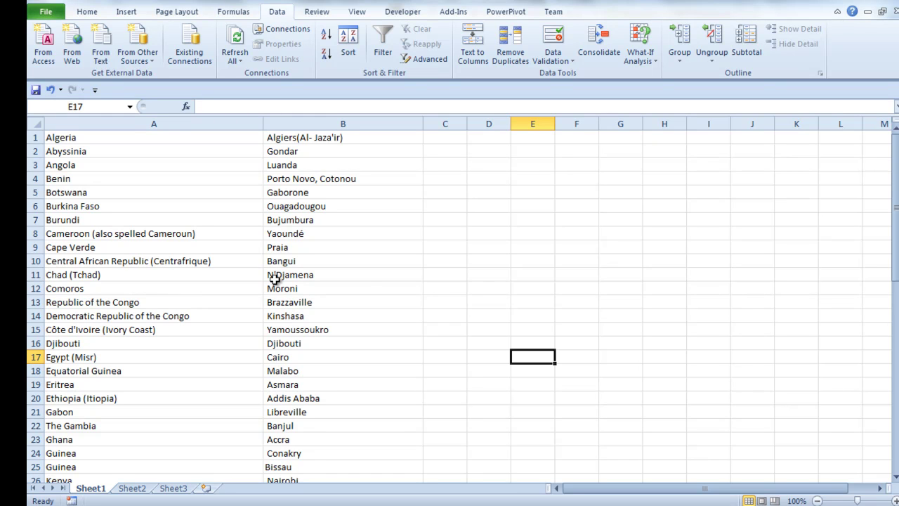
# Step: Remove Cotonou so Benin's capital in B4 reads just Porto Novo
pyautogui.click(298, 182)
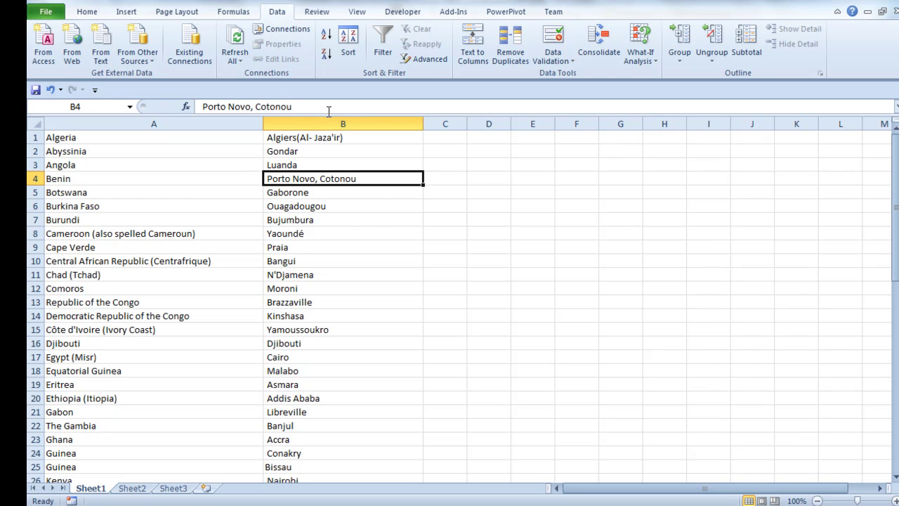
pyautogui.moveTo(328, 106); pyautogui.dragTo(254, 106)
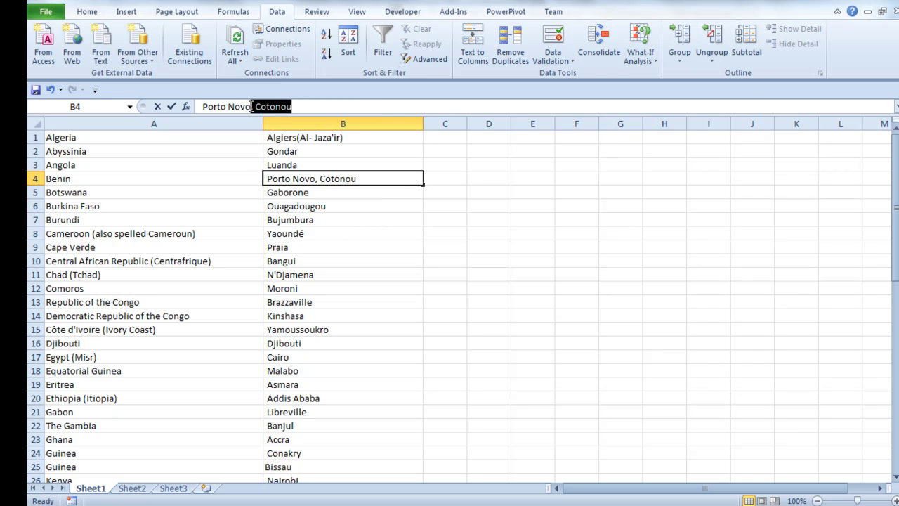
pyautogui.click(478, 251)
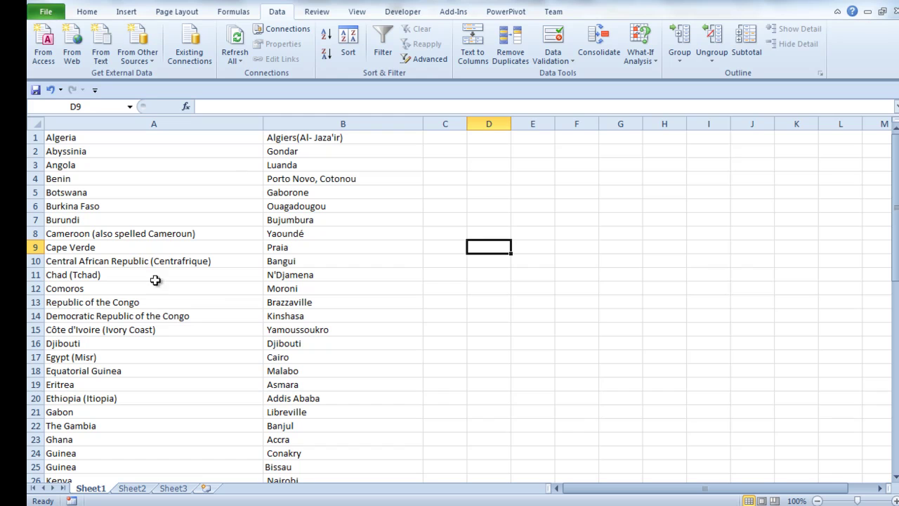
pyautogui.click(310, 183)
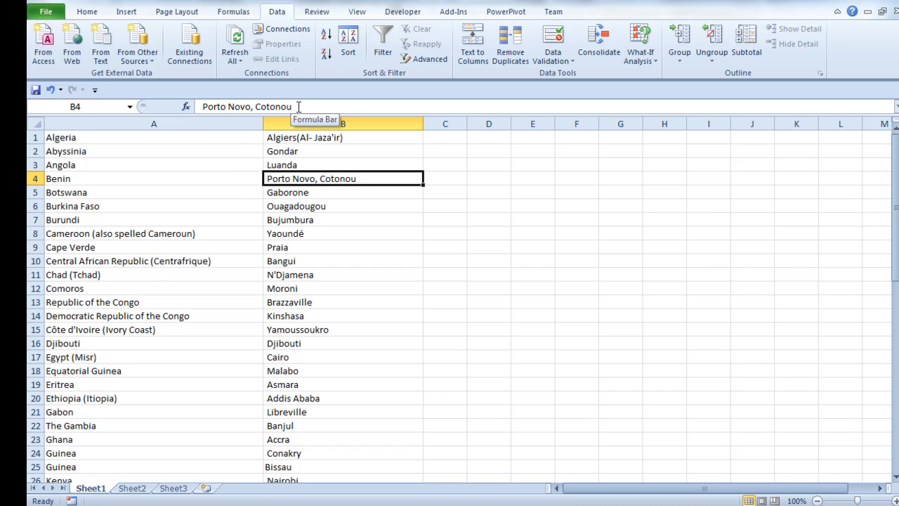
pyautogui.moveTo(301, 106); pyautogui.dragTo(252, 106)
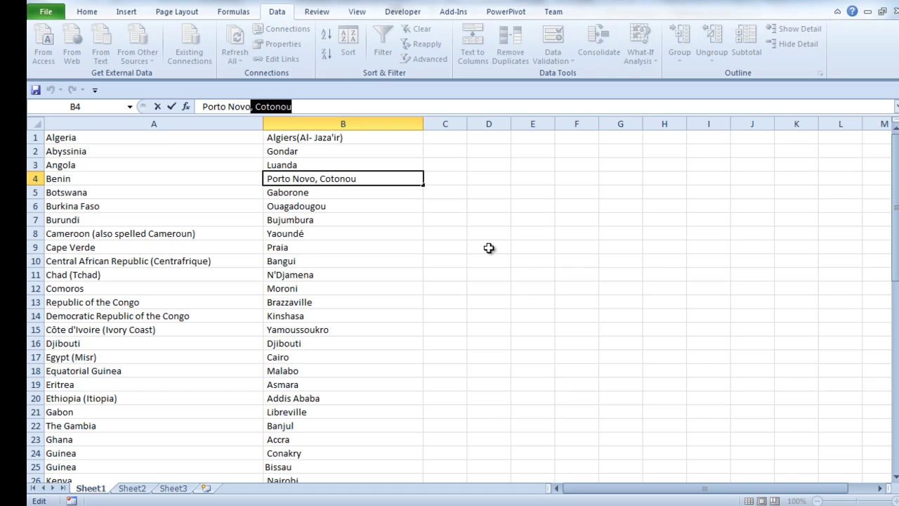
pyautogui.press('Delete')
pyautogui.press('Return')
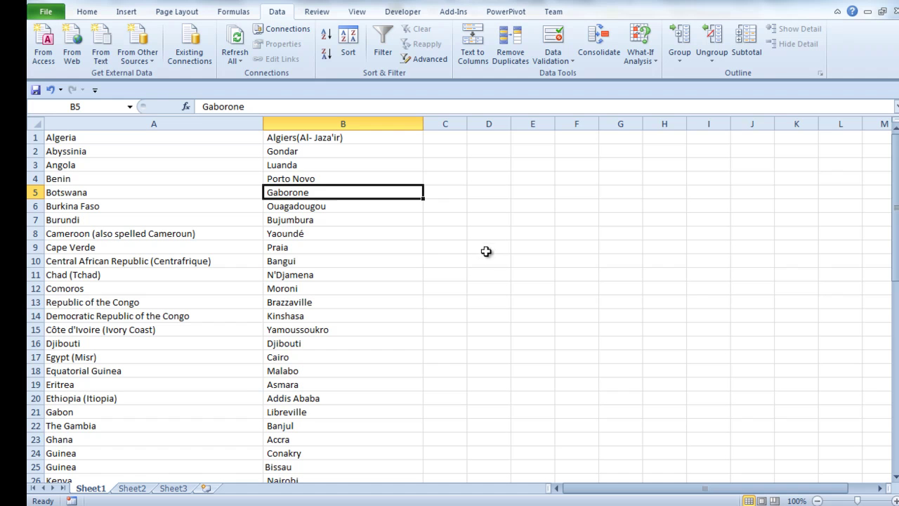
# Step: Trim South Africa's capital to Cape Town and Tanzania's to Dodoma
pyautogui.scroll(-12, 373, 298)
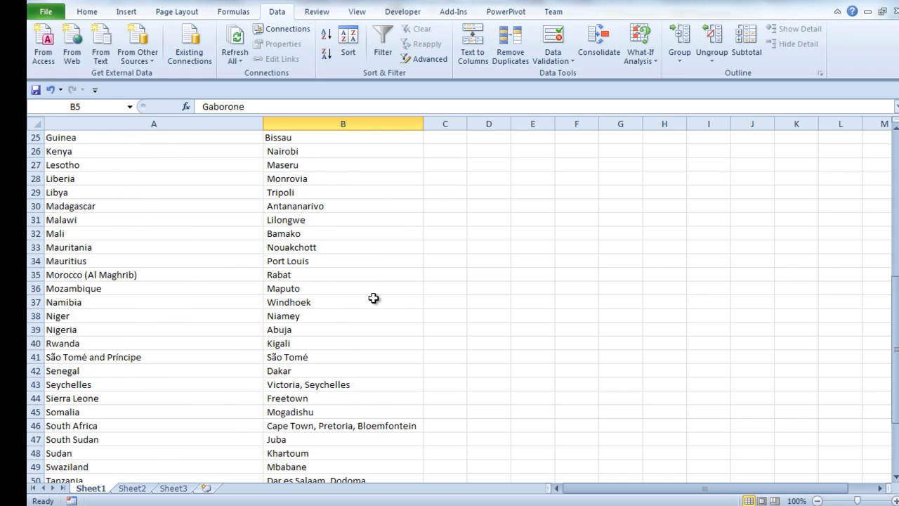
pyautogui.click(336, 222)
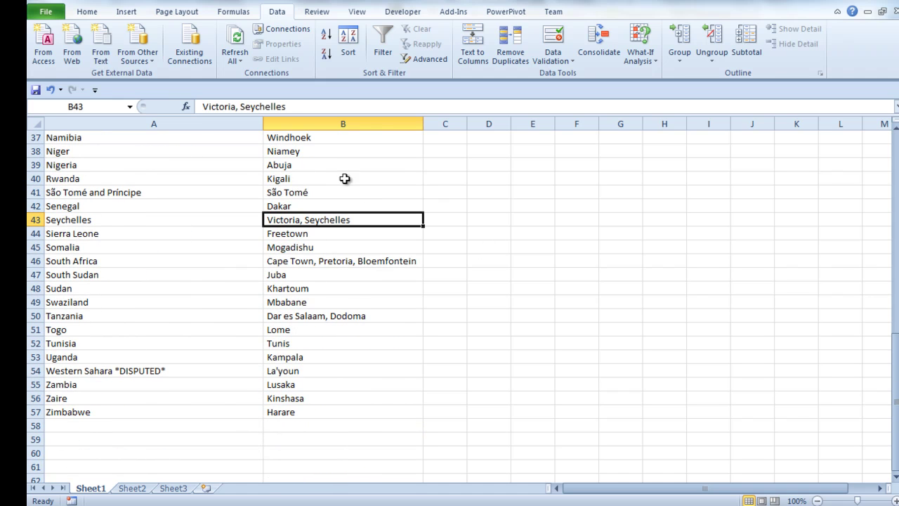
pyautogui.click(396, 259)
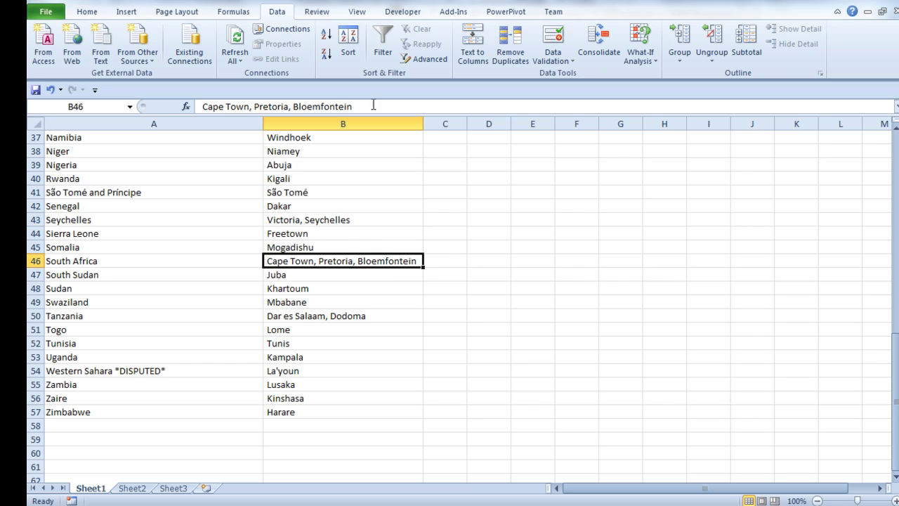
pyautogui.moveTo(250, 107); pyautogui.dragTo(366, 109)
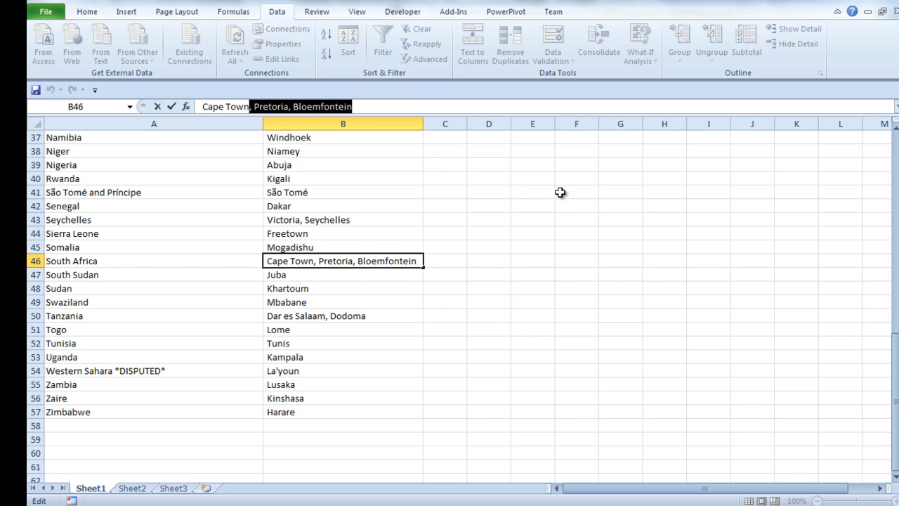
pyautogui.press('Delete')
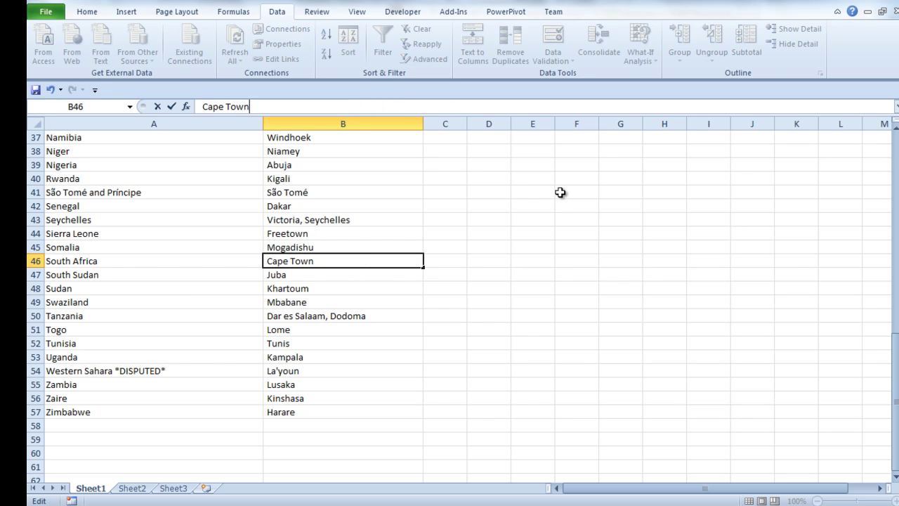
pyautogui.click(338, 318)
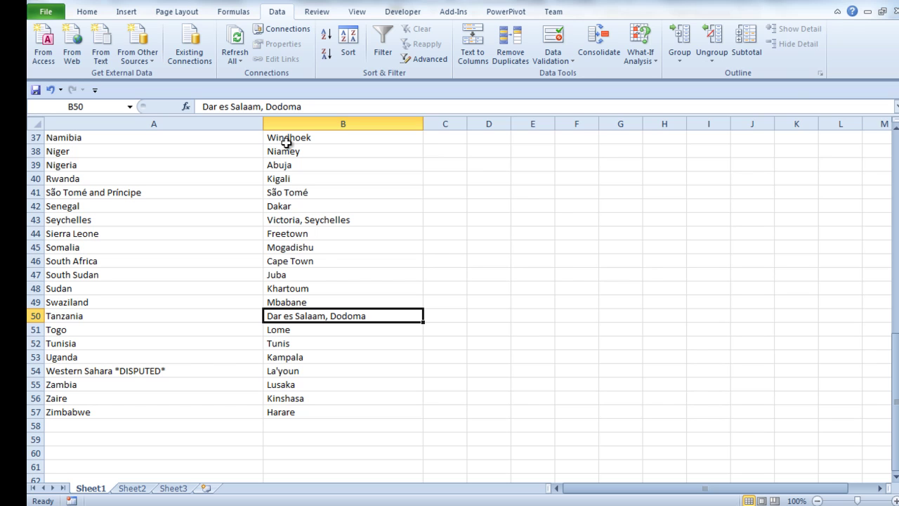
pyautogui.click(267, 107)
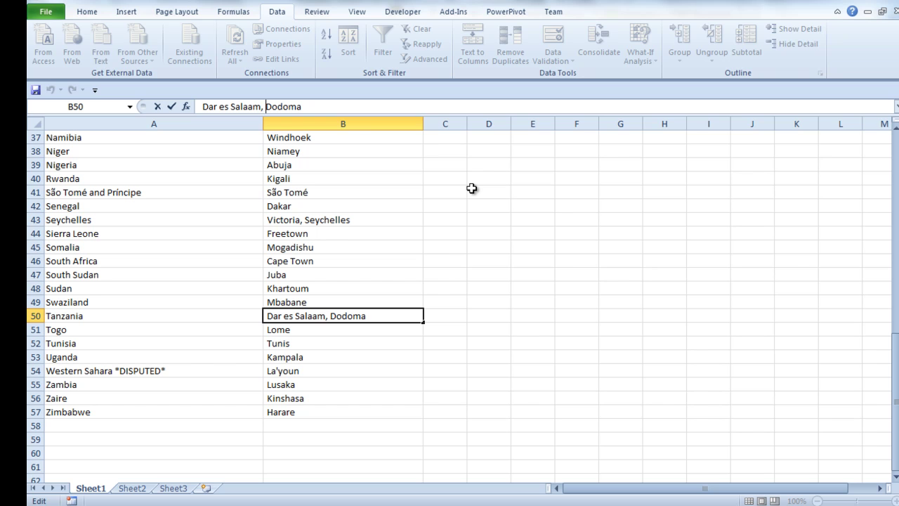
pyautogui.press('BackSpace')
pyautogui.press('BackSpace')
pyautogui.press('BackSpace')
pyautogui.press('BackSpace')
pyautogui.press('BackSpace')
pyautogui.press('BackSpace')
pyautogui.press('BackSpace')
pyautogui.press('BackSpace')
pyautogui.press('BackSpace')
pyautogui.press('BackSpace')
pyautogui.press('BackSpace')
pyautogui.press('BackSpace')
pyautogui.press('BackSpace')
pyautogui.press('BackSpace')
pyautogui.press('BackSpace')
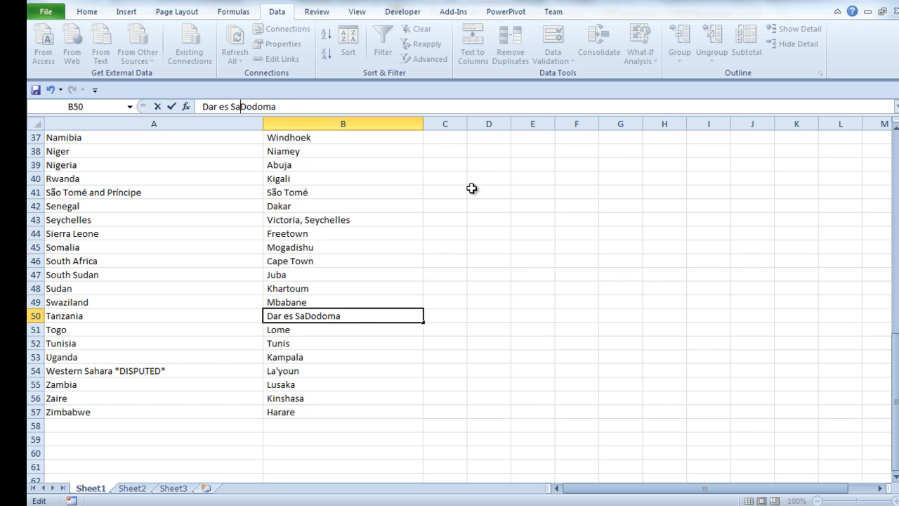
pyautogui.press('Return')
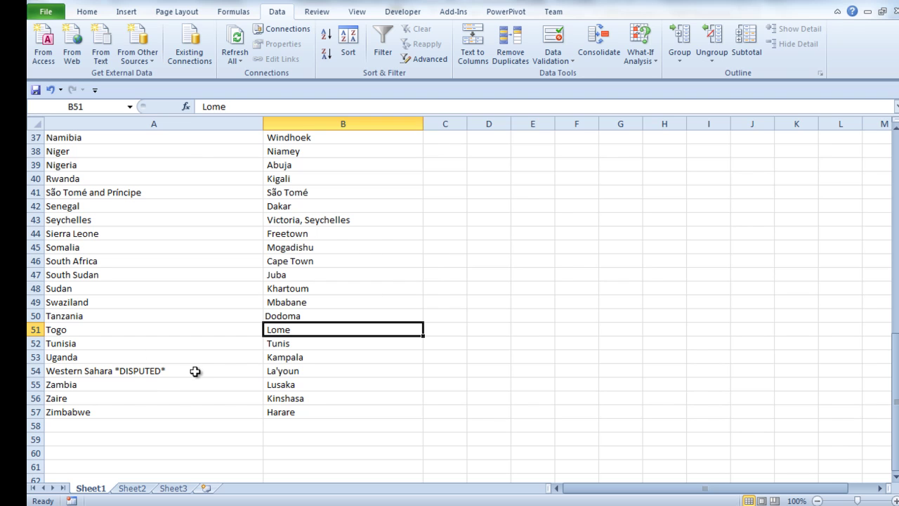
# Step: Remove *DISPUTED* from Western Sahara in A54
pyautogui.click(152, 371)
pyautogui.click(343, 107)
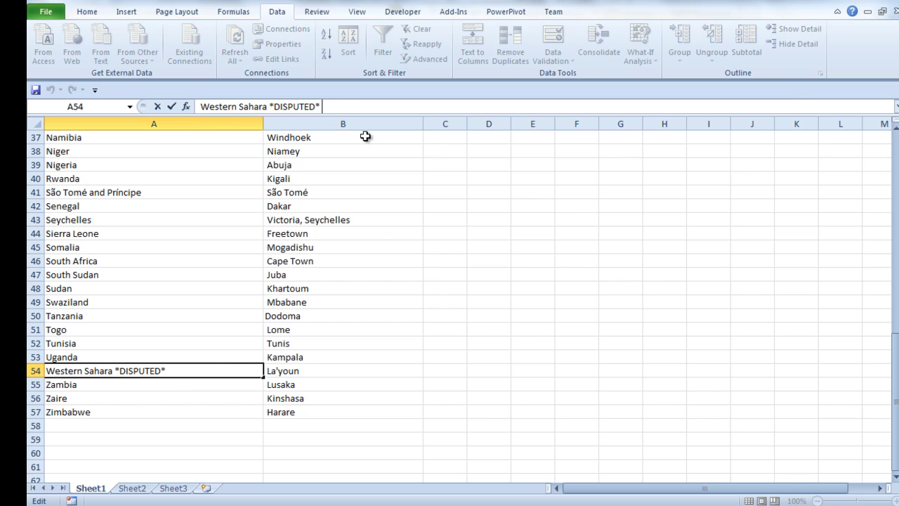
pyautogui.press('BackSpace')
pyautogui.press('BackSpace')
pyautogui.press('BackSpace')
pyautogui.press('BackSpace')
pyautogui.press('BackSpace')
pyautogui.press('BackSpace')
pyautogui.press('BackSpace')
pyautogui.press('BackSpace')
pyautogui.press('BackSpace')
pyautogui.press('BackSpace')
pyautogui.press('BackSpace')
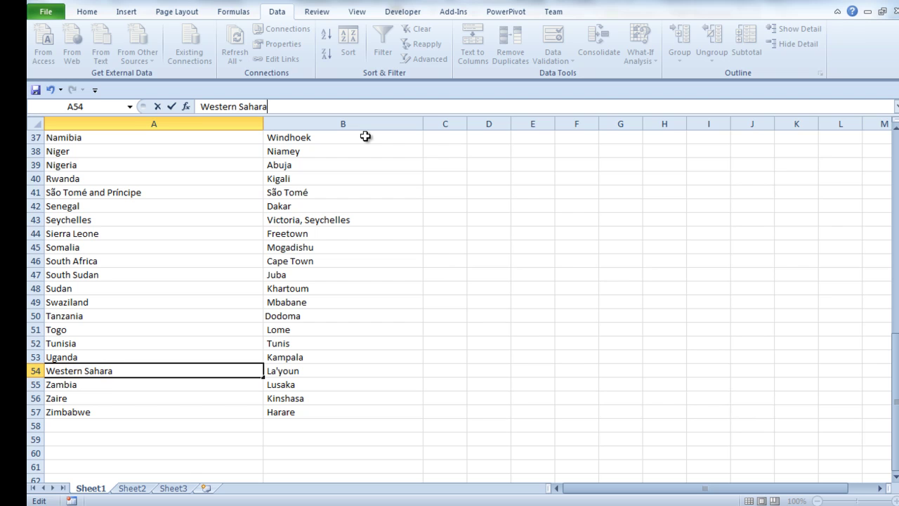
pyautogui.press('Return')
pyautogui.scroll(12, 202, 260)
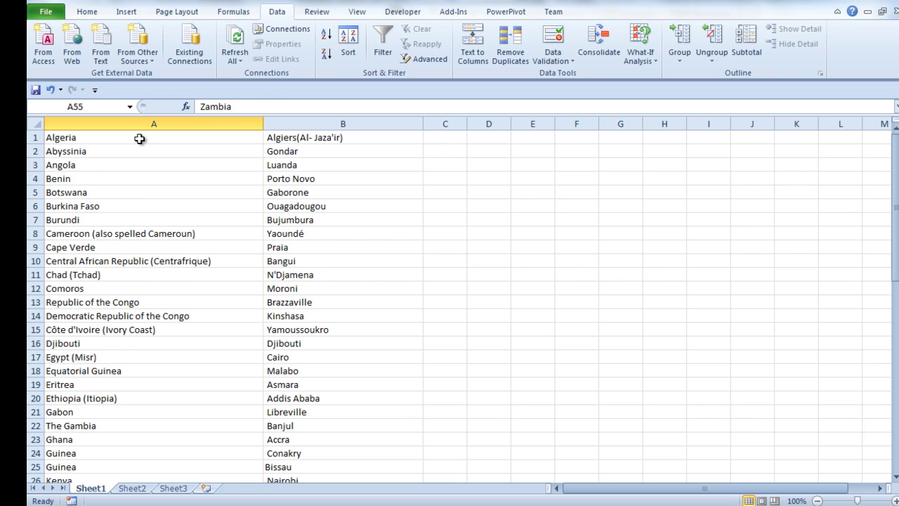
# Step: Enter the sample text Mr,Peter,Broomhall in D1
pyautogui.click(141, 140)
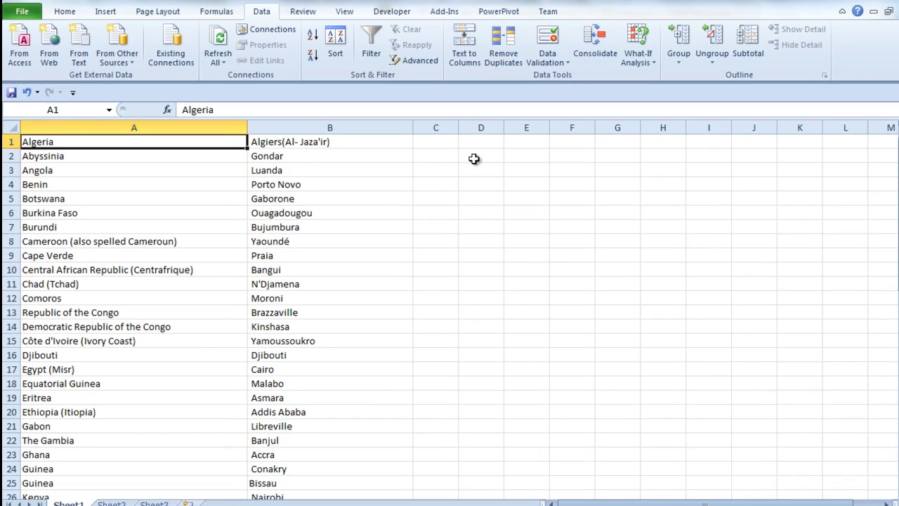
pyautogui.click(484, 138)
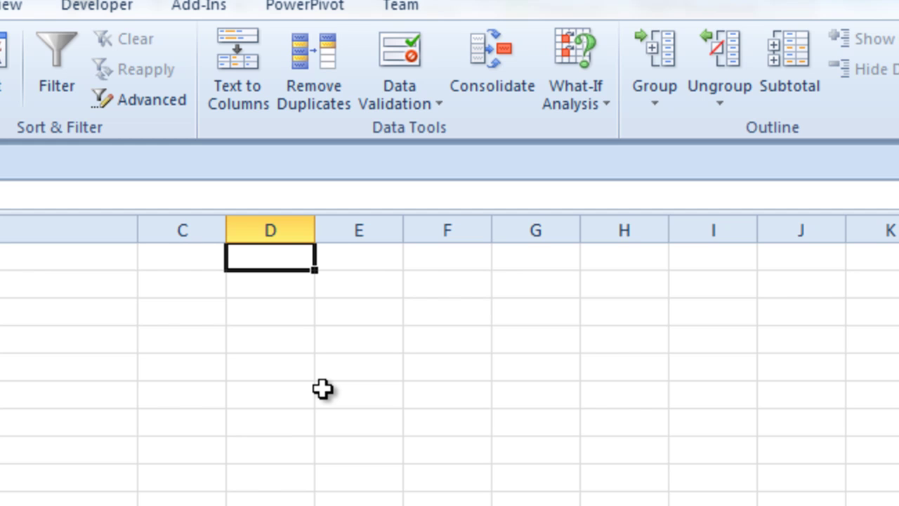
pyautogui.write('Mr,')
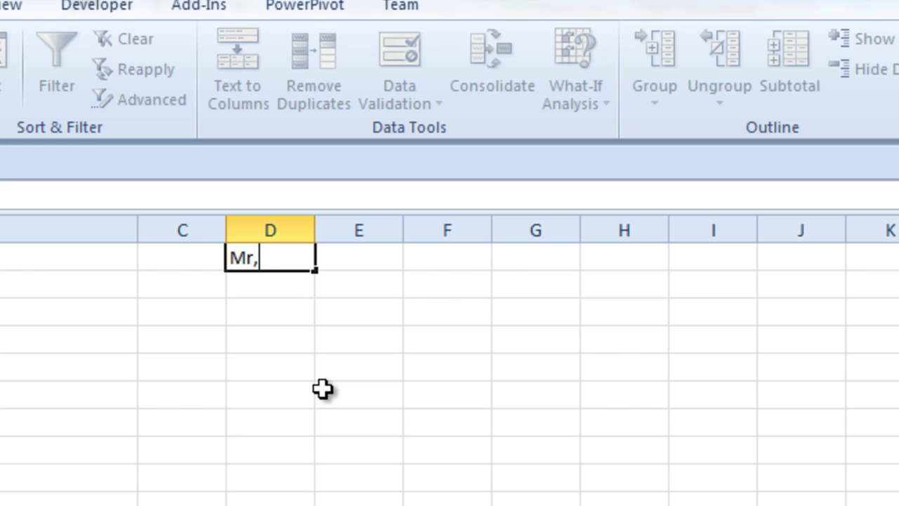
pyautogui.write('Peter,Broo')
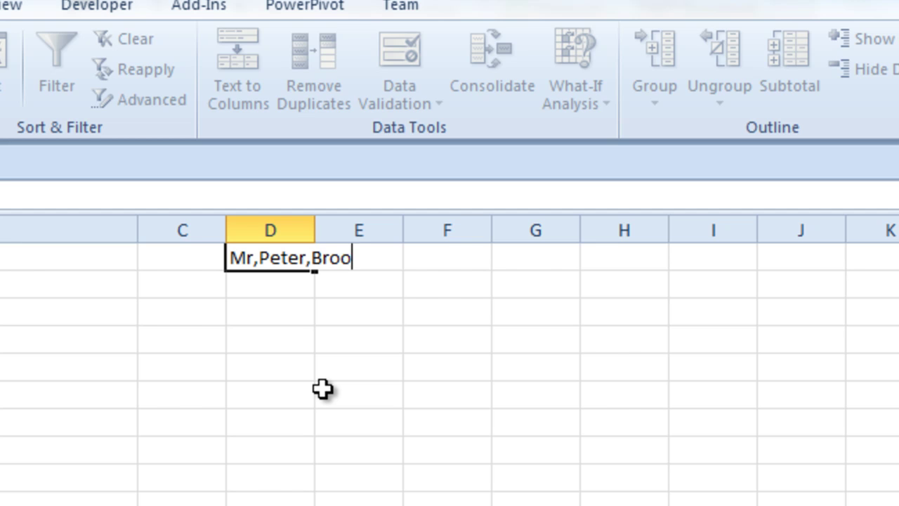
pyautogui.write('mhall#')
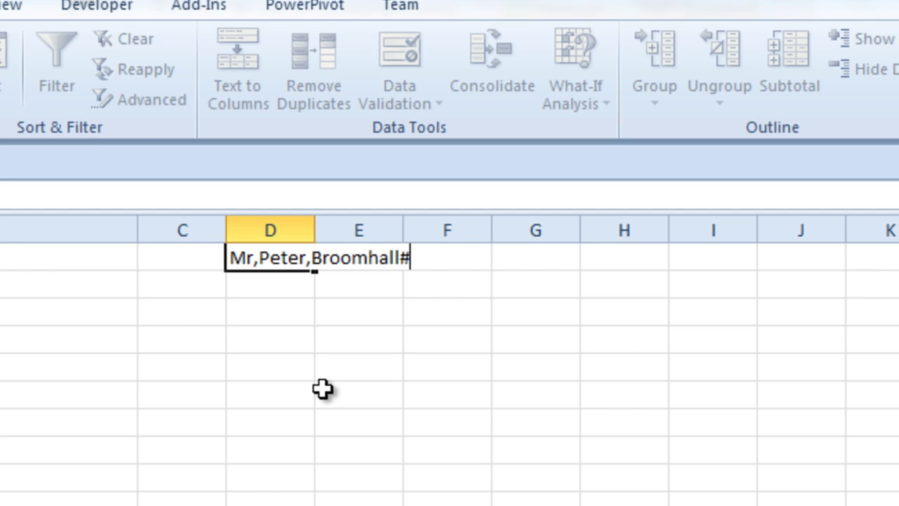
pyautogui.press('BackSpace')
pyautogui.press('Return')
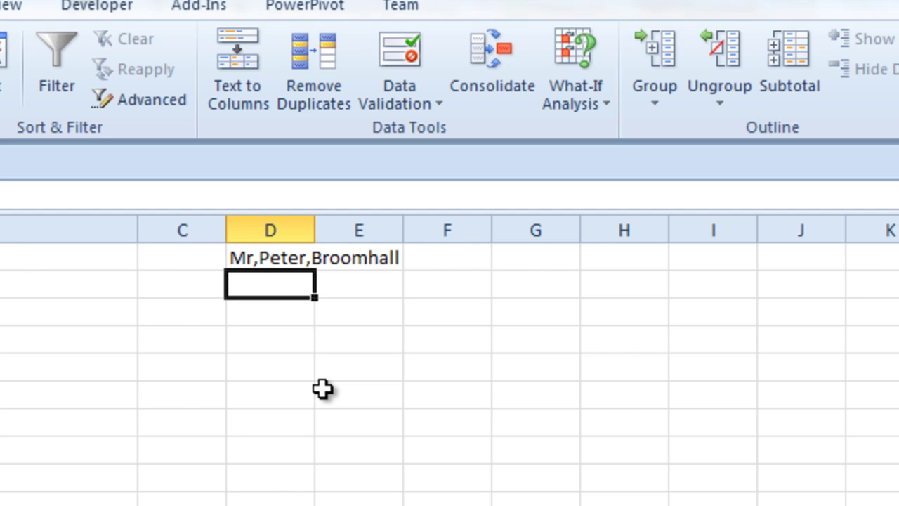
pyautogui.click(458, 264)
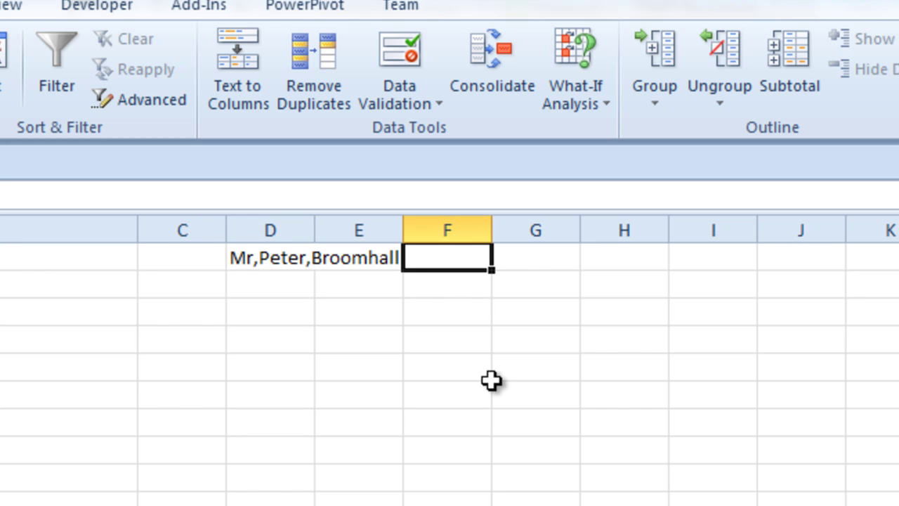
pyautogui.write('mr')
pyautogui.press('Tab')
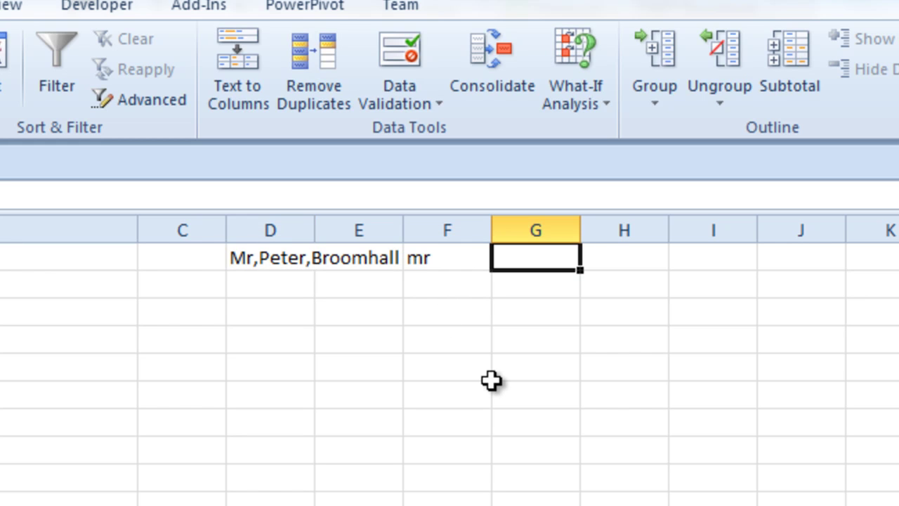
pyautogui.write('peter')
pyautogui.press('Tab')
pyautogui.write('broomhall')
pyautogui.press('Return')
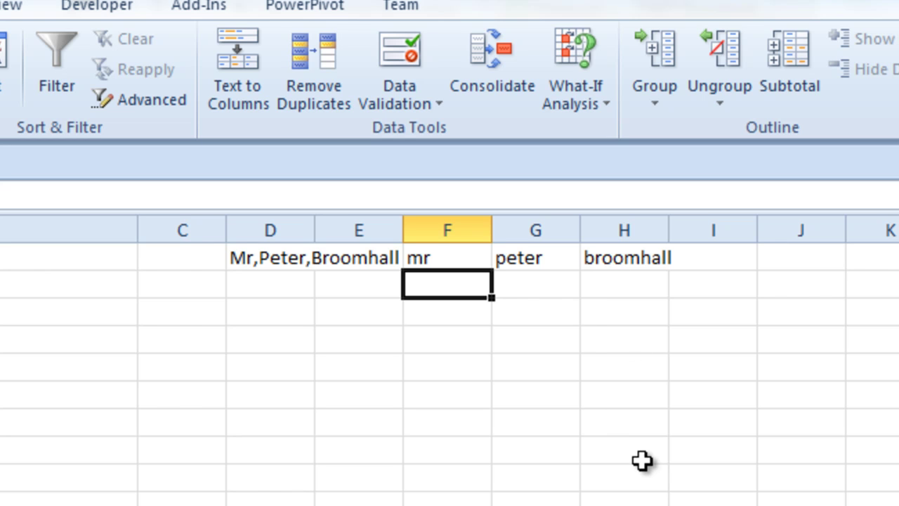
# Step: Clear the demo entries from D1 through H1 with the fill handle
pyautogui.click(624, 257)
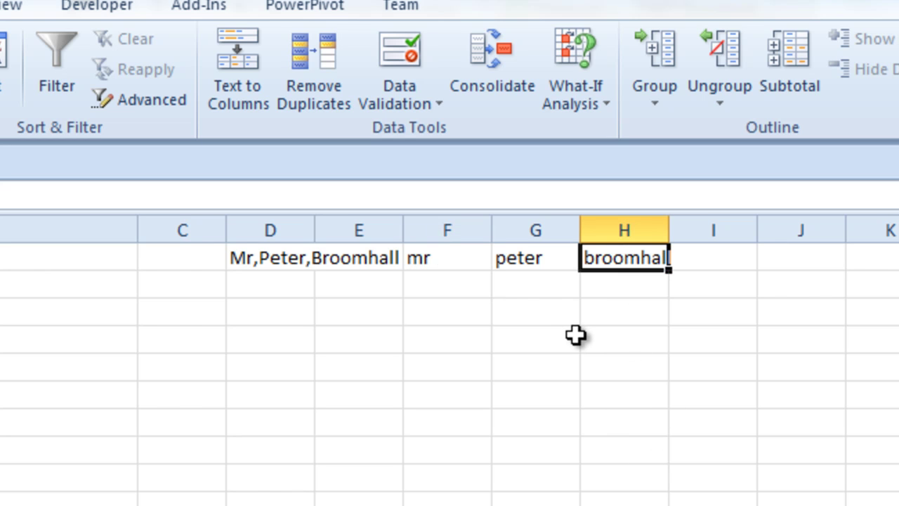
pyautogui.moveTo(634, 267); pyautogui.dragTo(273, 260)
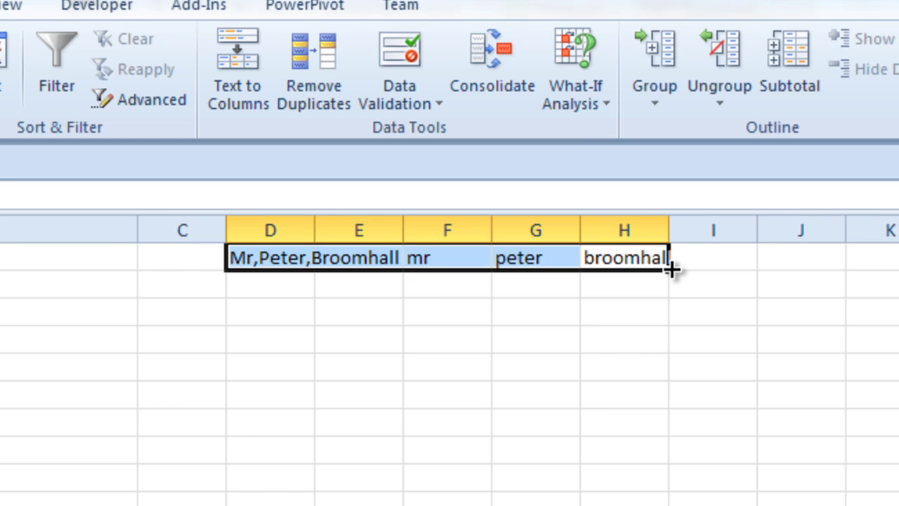
pyautogui.moveTo(668, 269); pyautogui.dragTo(241, 257)
# Step: Finish clearing D1:H1 and replace every comma in the sheet with a semicolon
pyautogui.click(377, 394)
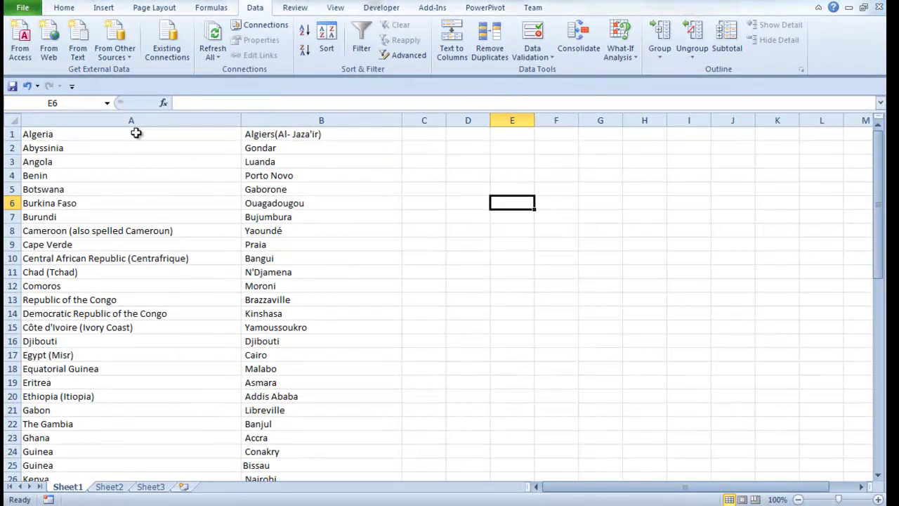
pyautogui.click(135, 133)
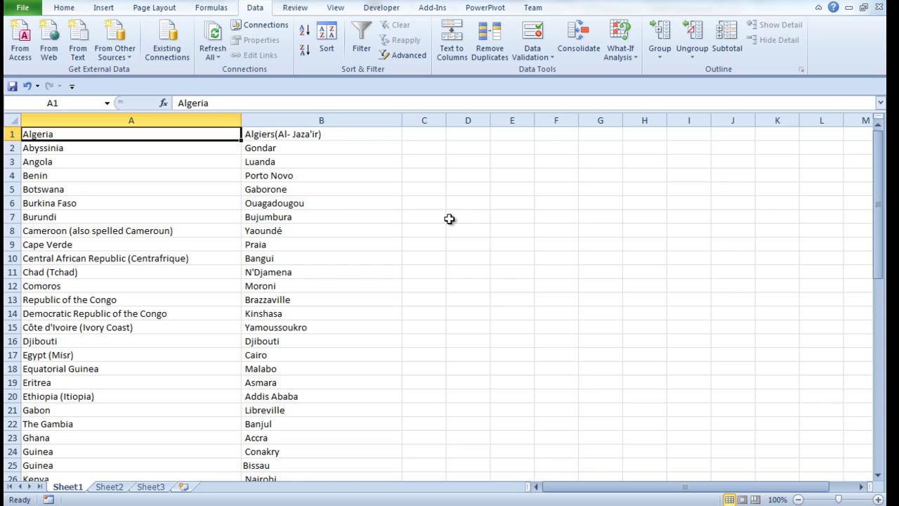
pyautogui.hotkey('ctrl', 'f')
pyautogui.click(249, 210)
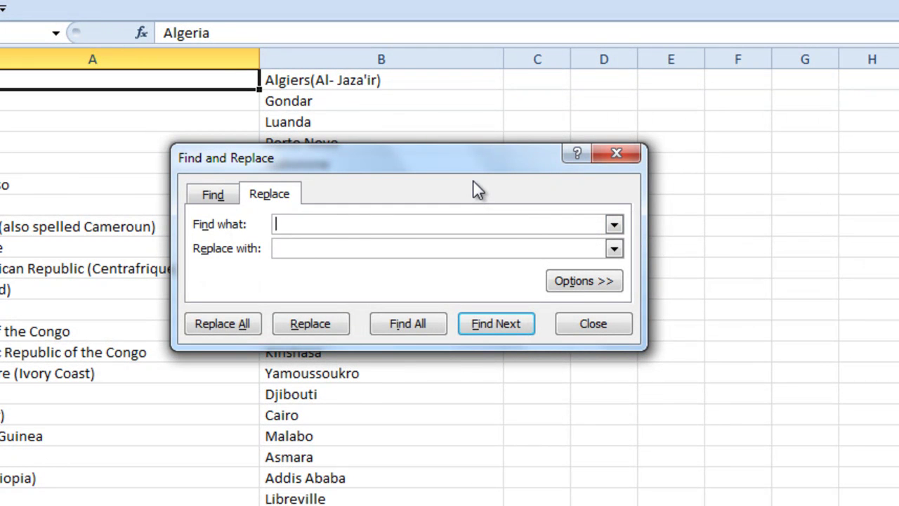
pyautogui.click(406, 247)
pyautogui.write(';')
pyautogui.click(220, 328)
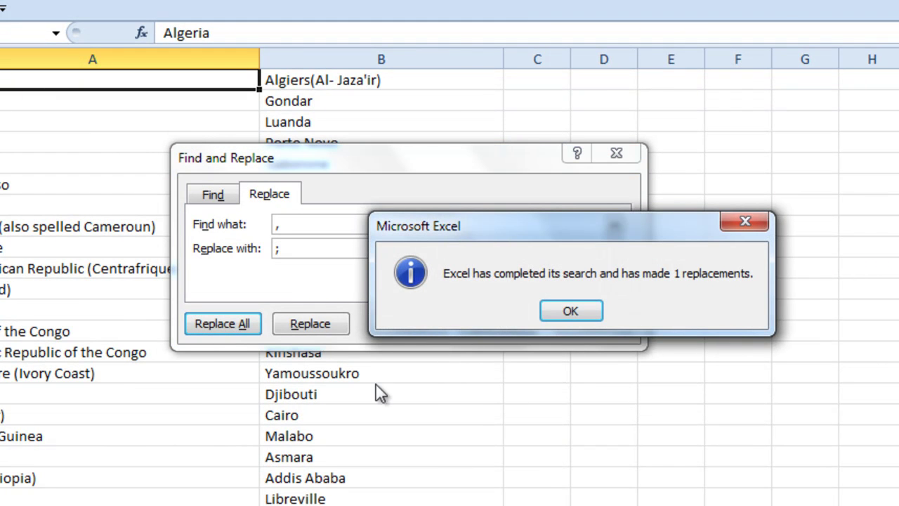
pyautogui.click(574, 306)
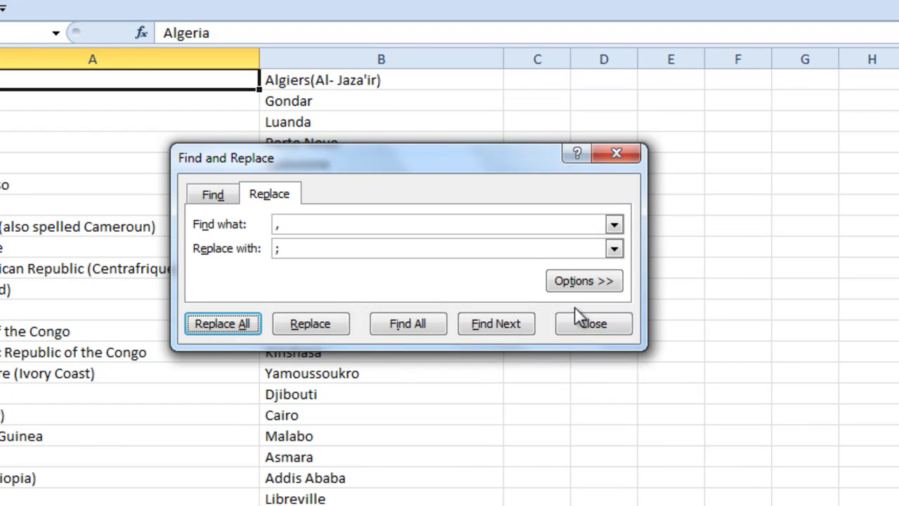
# Step: Confirm no commas remain and locate the ';' in Victoria; Seychelles
pyautogui.click(505, 325)
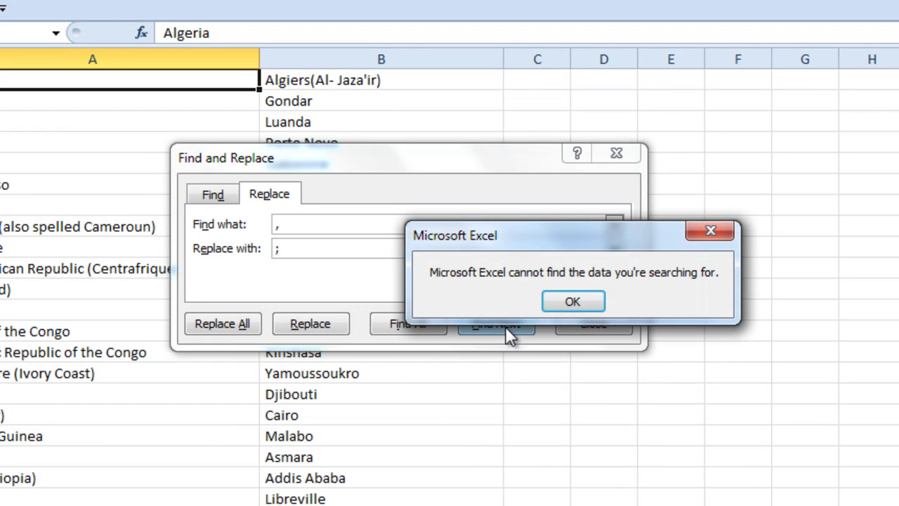
pyautogui.click(594, 303)
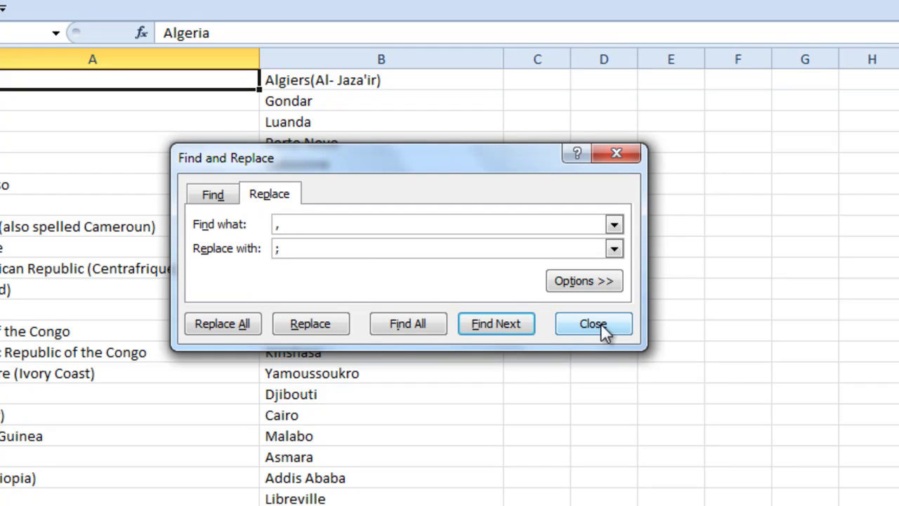
pyautogui.click(232, 198)
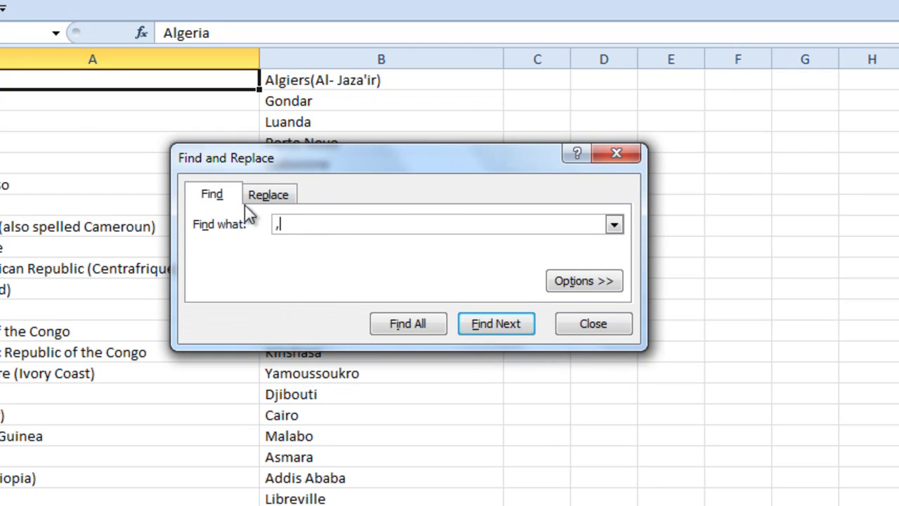
pyautogui.moveTo(293, 221); pyautogui.dragTo(231, 235)
pyautogui.write(';')
pyautogui.click(502, 323)
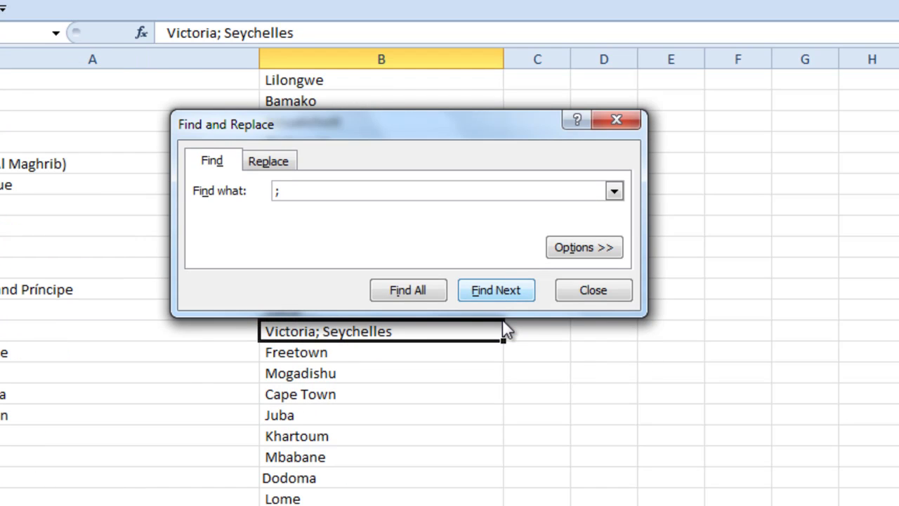
pyautogui.moveTo(453, 130); pyautogui.dragTo(698, 141)
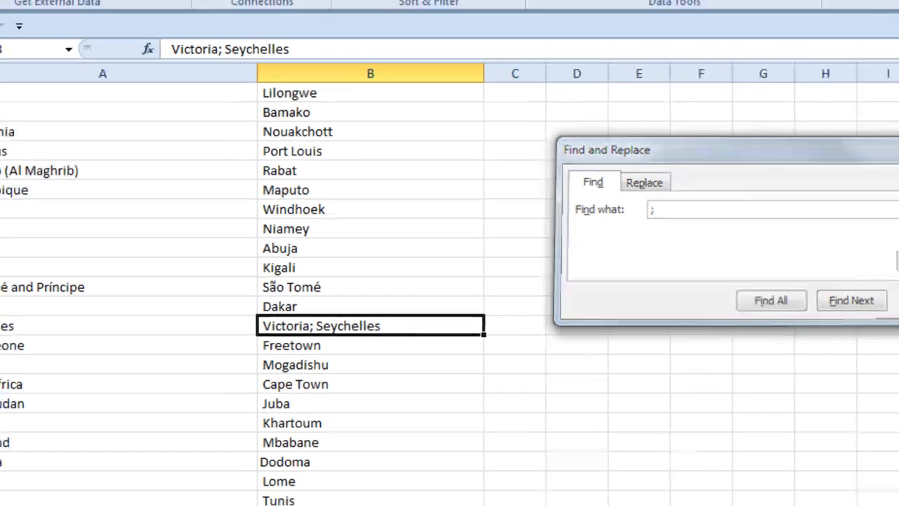
# Step: Close Find and Replace, select A1 with Algeria, and open the Save As dialog
pyautogui.press('Escape')
pyautogui.scroll(10, 162, 348)
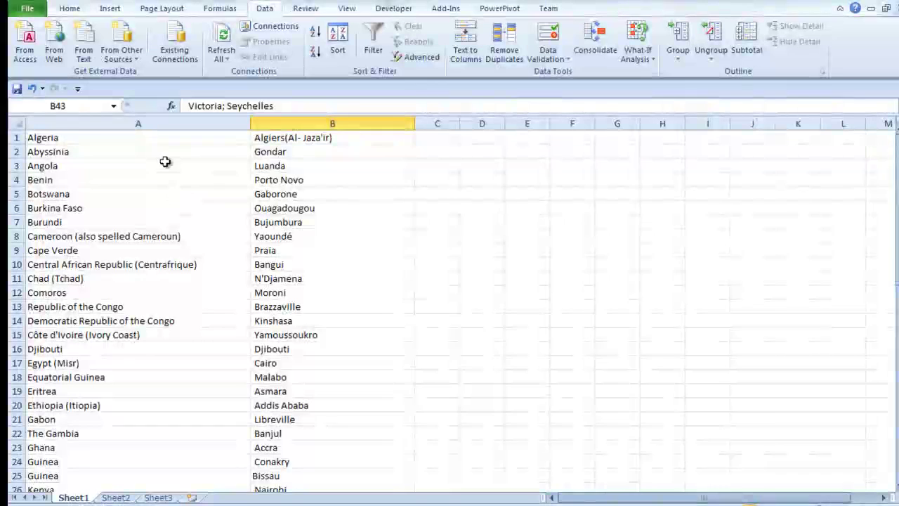
pyautogui.click(157, 138)
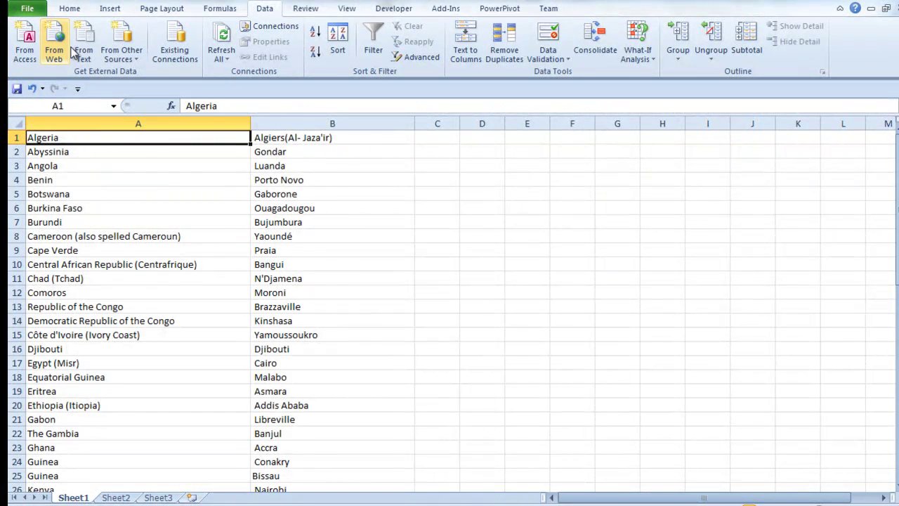
pyautogui.click(29, 9)
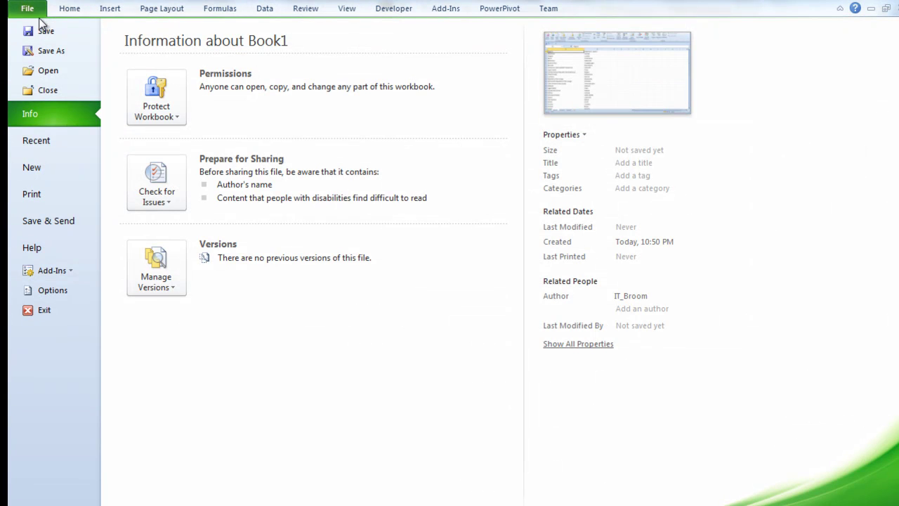
pyautogui.press('Escape')
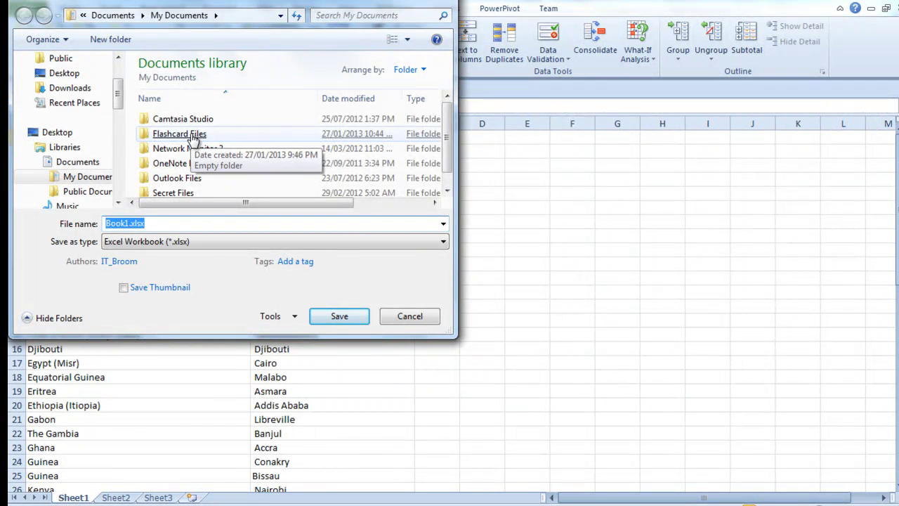
# Step: Point Save As at the Flashcard Files folder with file name Africa and list the file types
pyautogui.doubleClick(192, 135)
pyautogui.moveTo(184, 223); pyautogui.dragTo(101, 225)
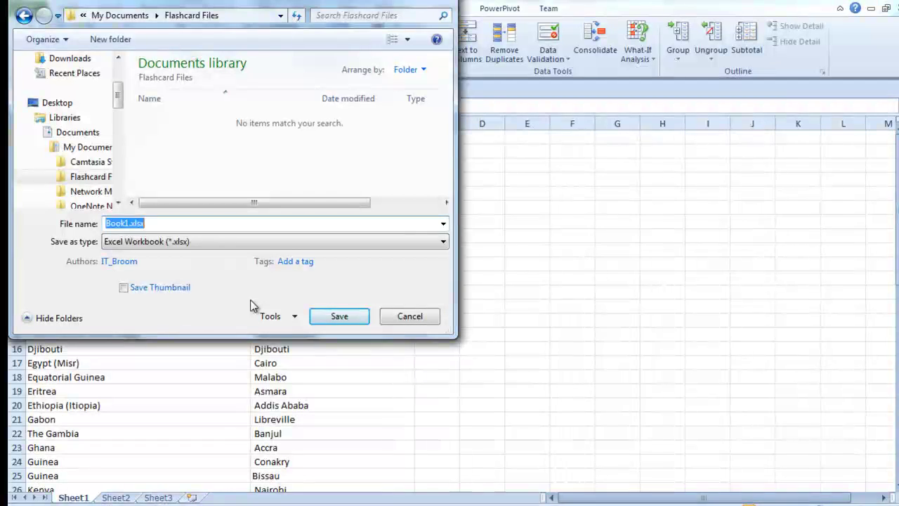
pyautogui.write('Africa')
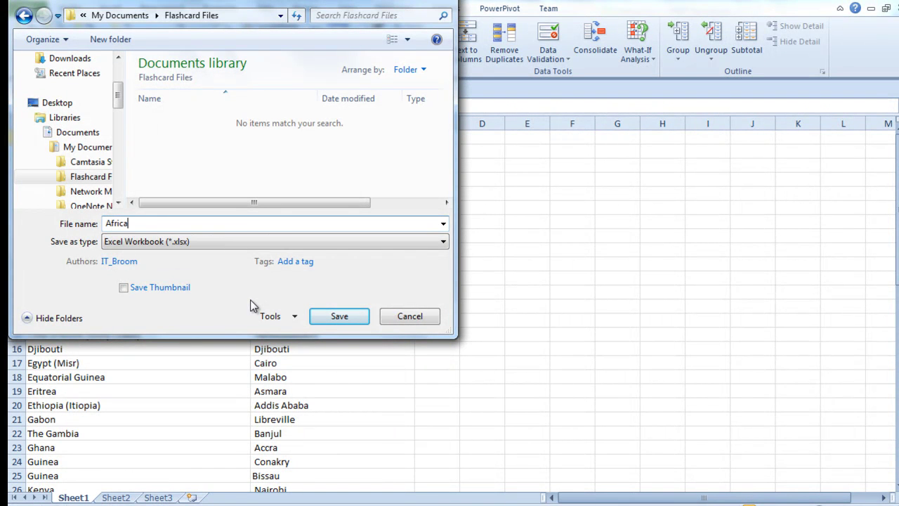
pyautogui.click(404, 241)
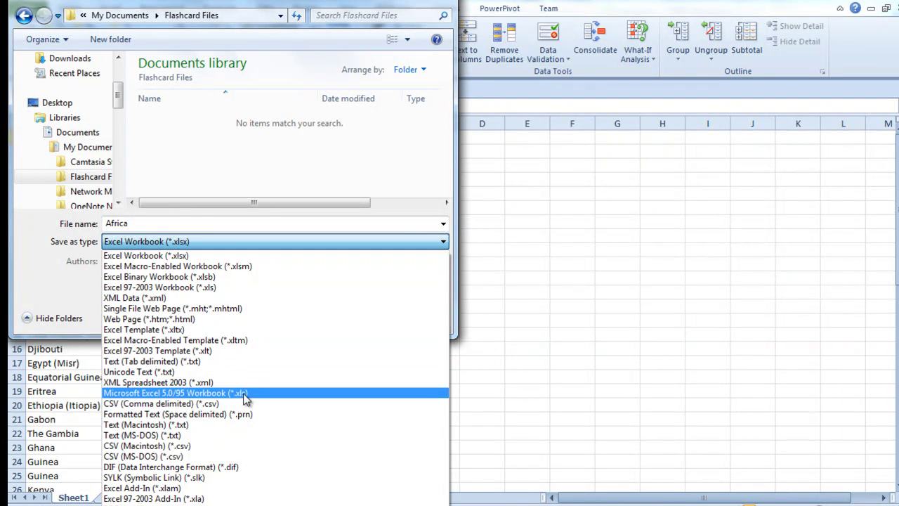
# Step: Save the active sheet as Africa.csv in CSV (Comma delimited) format, then close Excel without saving
pyautogui.click(243, 402)
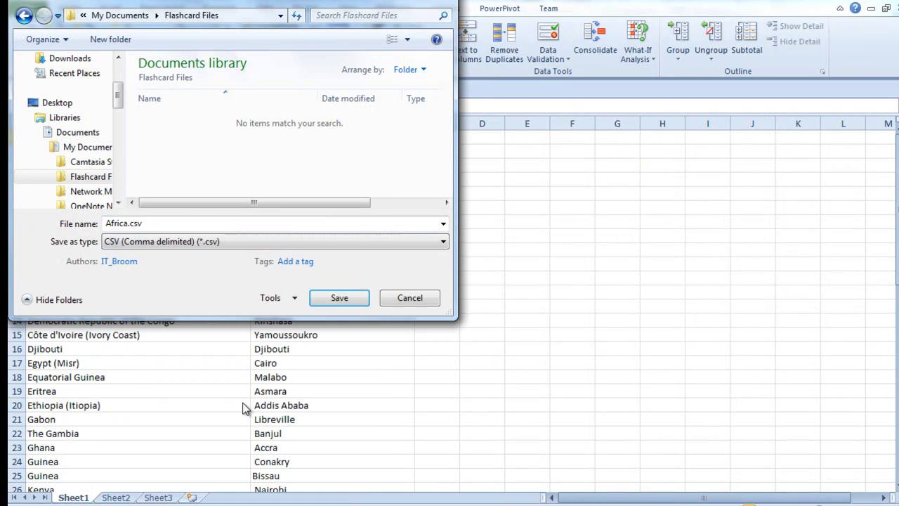
pyautogui.click(351, 297)
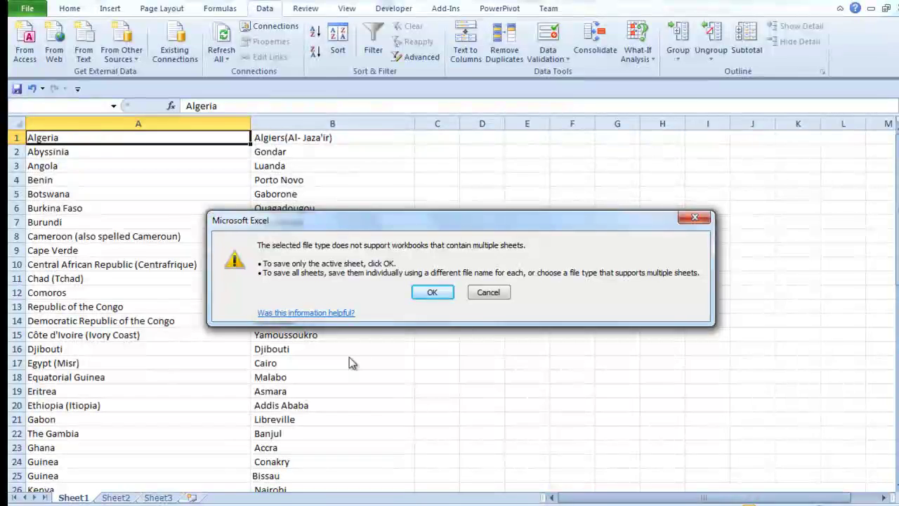
pyautogui.click(432, 292)
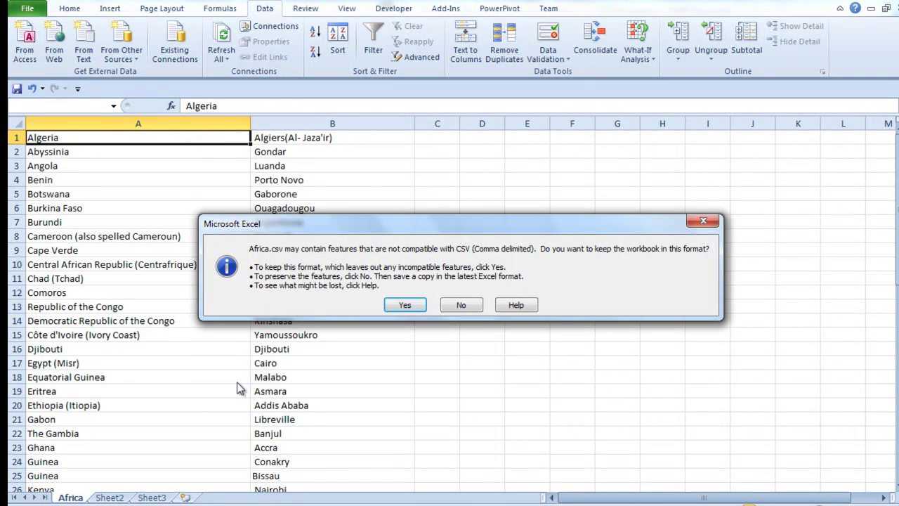
pyautogui.click(405, 307)
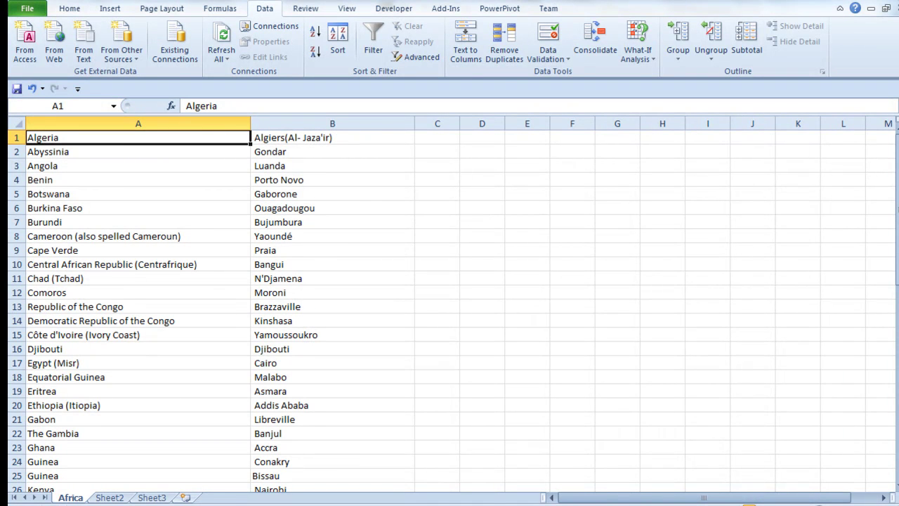
pyautogui.click(892, 7)
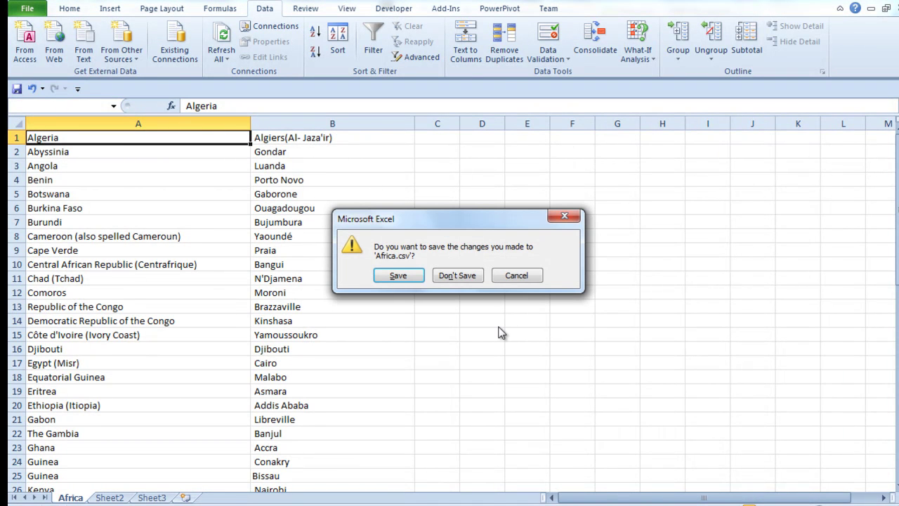
pyautogui.click(457, 276)
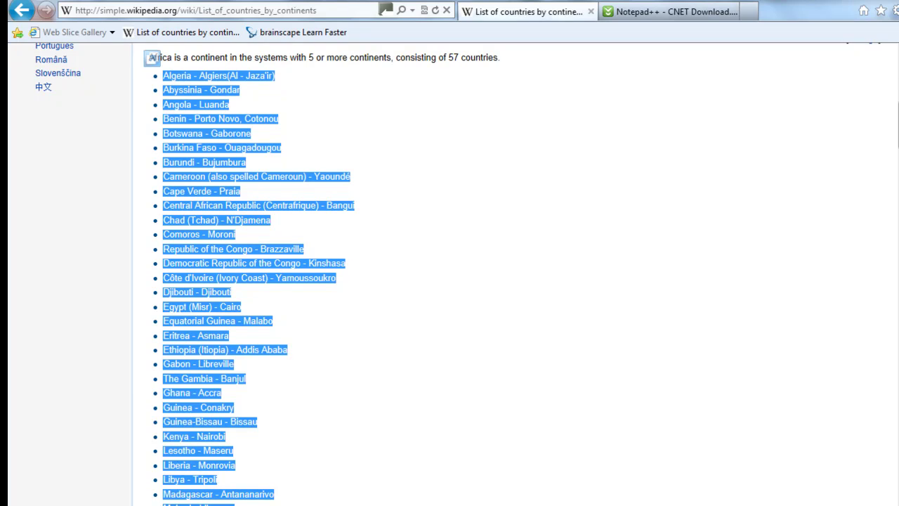
# Step: Open Africa.csv from the Flashcard Files folder with Edit with Notepad++
pyautogui.click(145, 468)
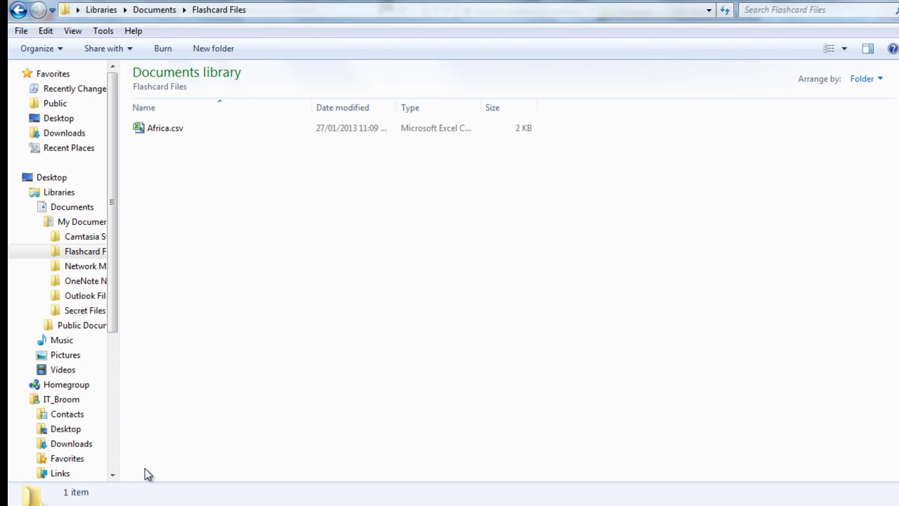
pyautogui.click(177, 130)
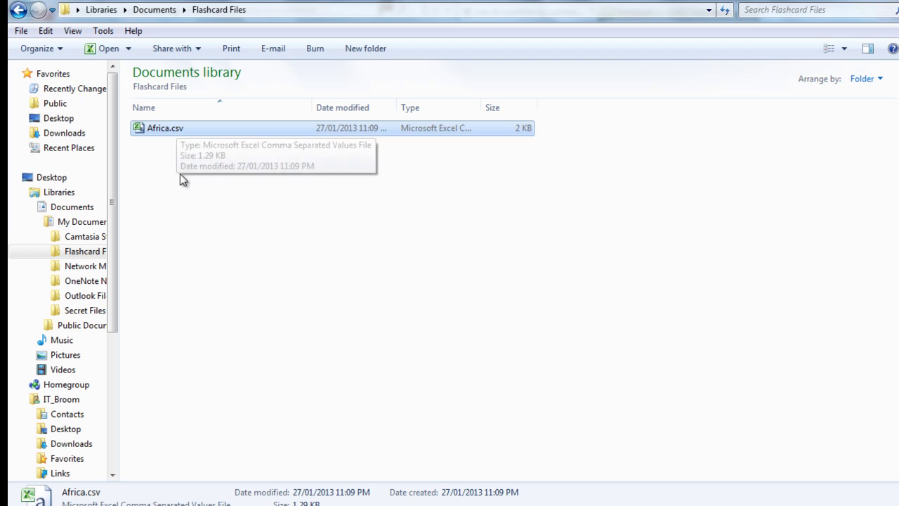
pyautogui.rightClick(176, 132)
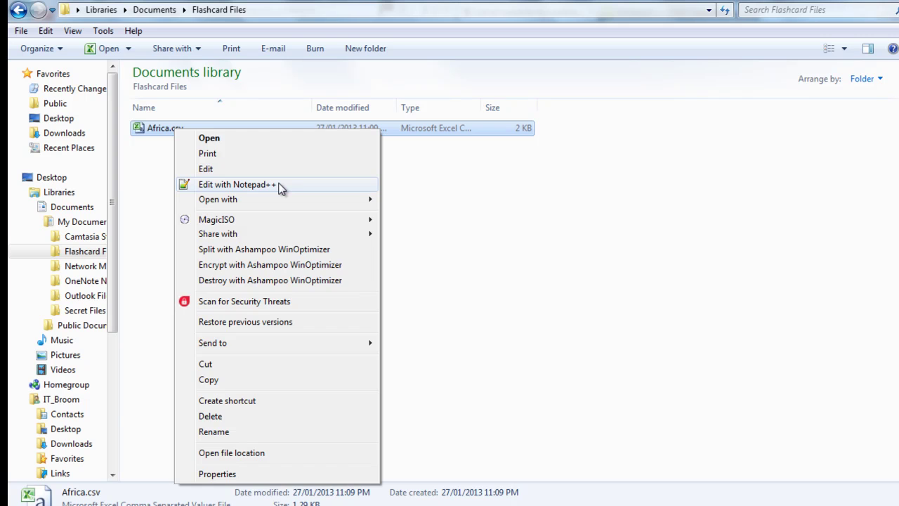
pyautogui.click(237, 184)
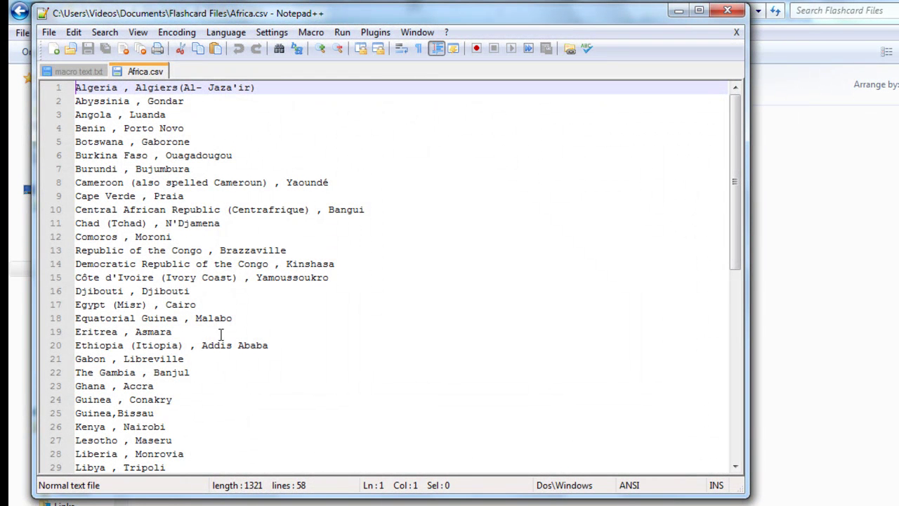
# Step: Delete "(Misr)" from line 17 so it reads "Egypt , Cairo"
pyautogui.scroll(-10, 314, 264)
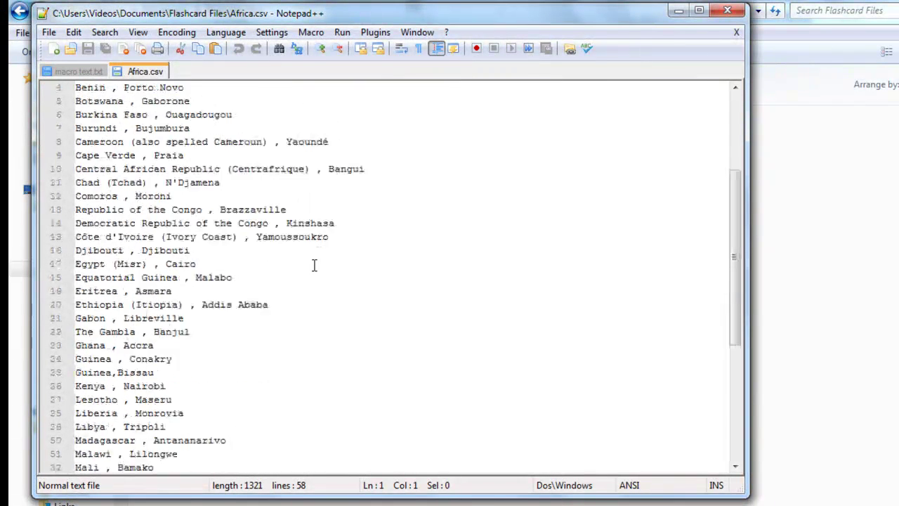
pyautogui.scroll(10, 314, 265)
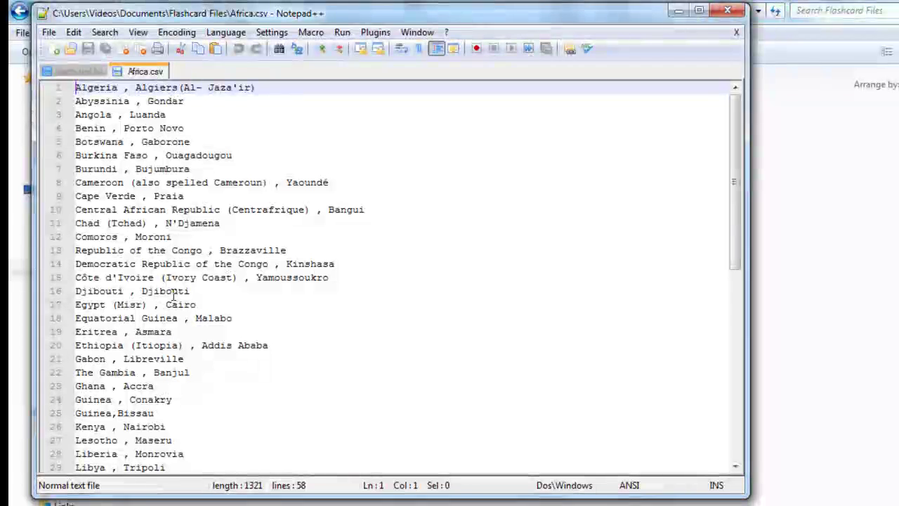
pyautogui.moveTo(149, 304); pyautogui.dragTo(114, 305)
pyautogui.press('BackSpace')
pyautogui.press('BackSpace')
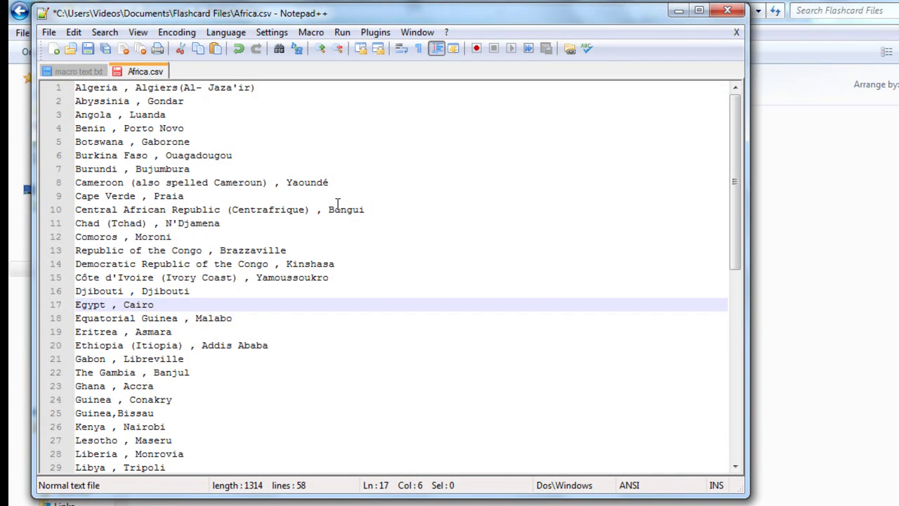
# Step: Convert Africa.csv to UTF-8, save it, and close its tab
pyautogui.click(182, 33)
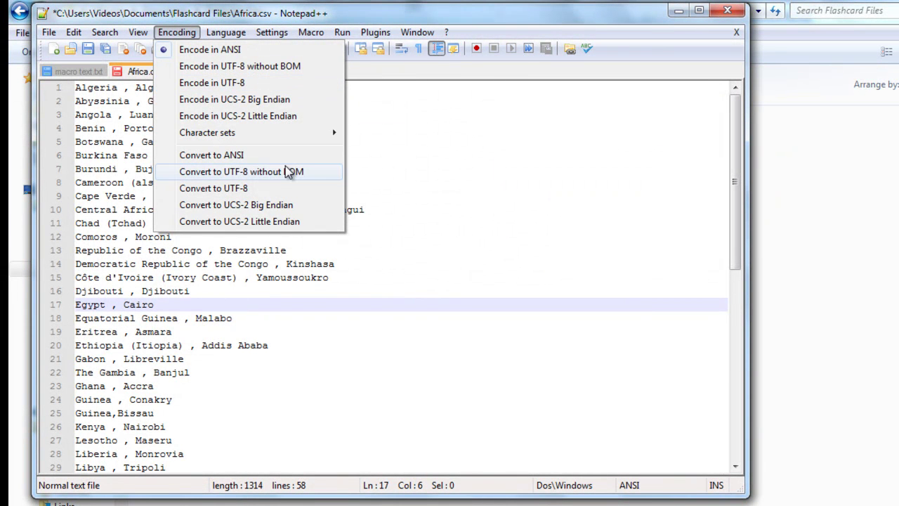
pyautogui.click(258, 187)
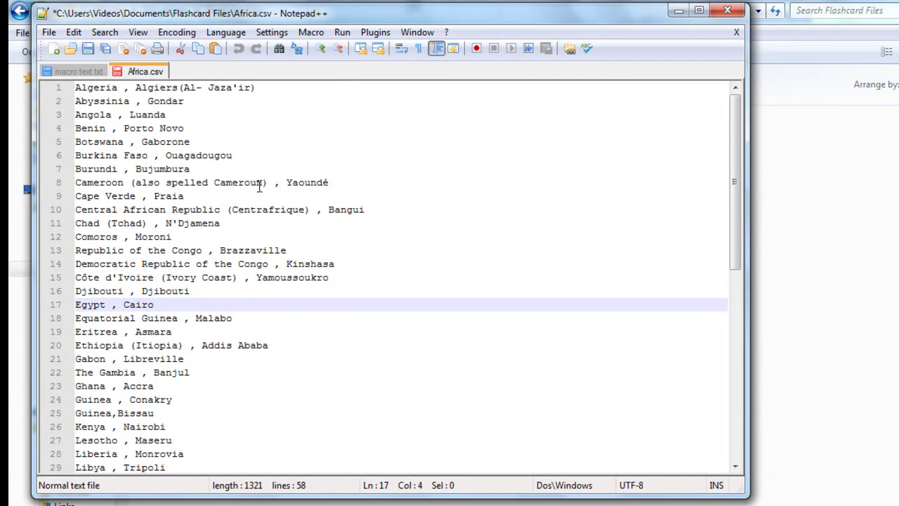
pyautogui.click(88, 48)
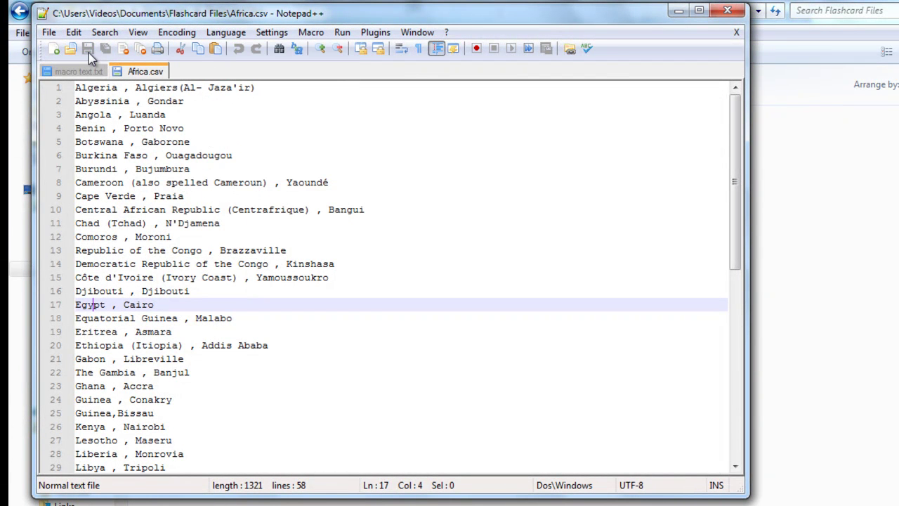
pyautogui.rightClick(140, 78)
pyautogui.click(157, 85)
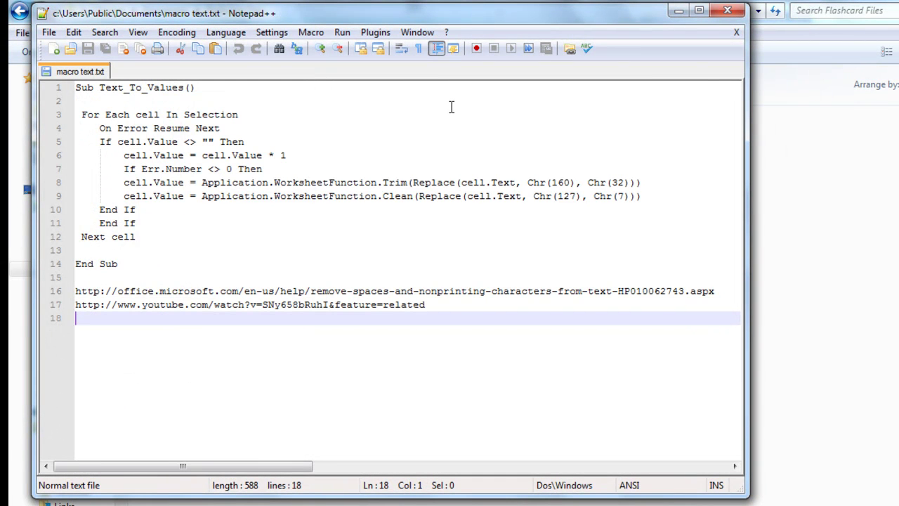
# Step: Close Notepad++ and load brainscape.com in the Wikipedia Internet Explorer window
pyautogui.click(727, 11)
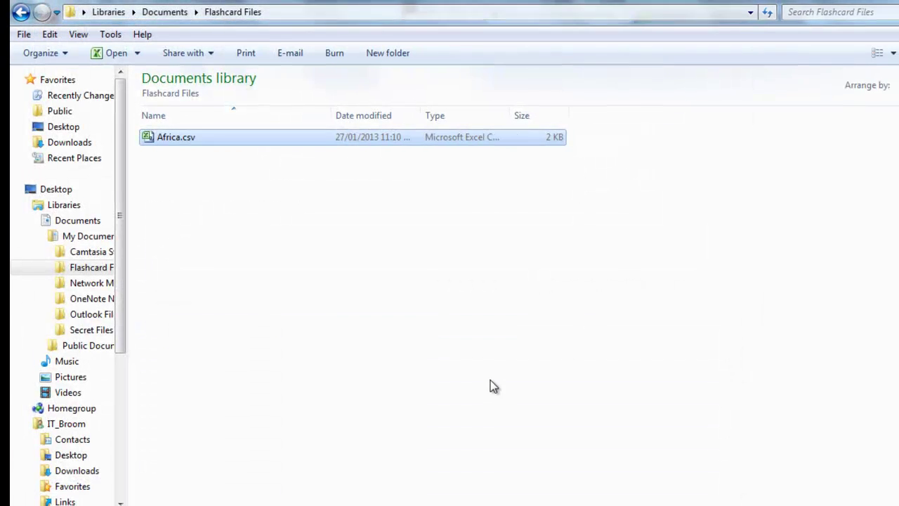
pyautogui.moveTo(181, 502)
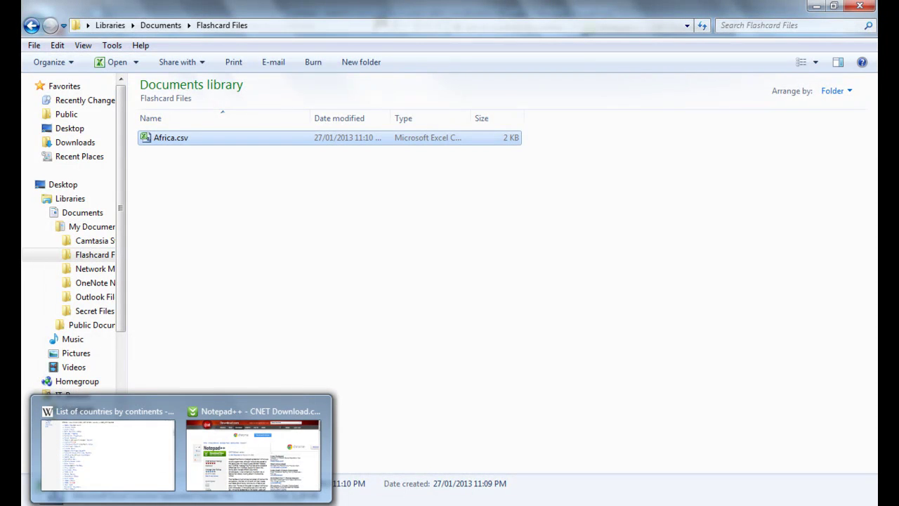
pyautogui.click(131, 464)
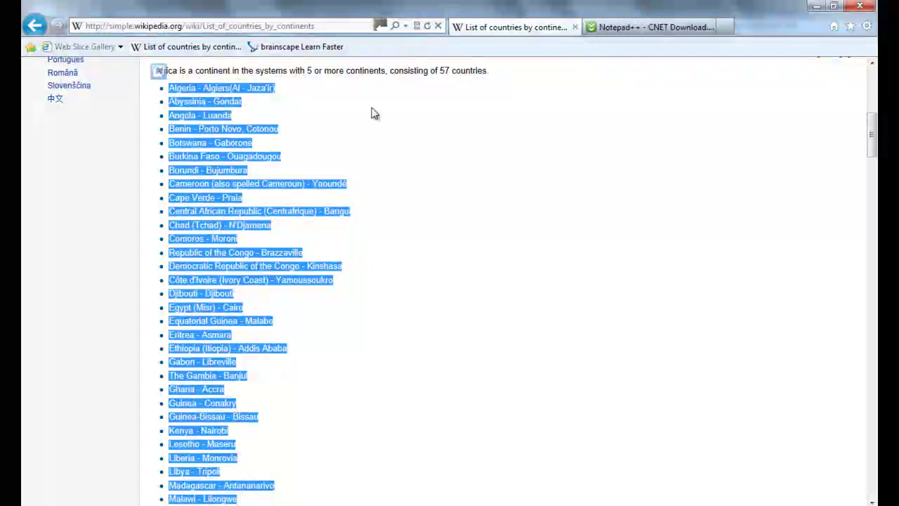
pyautogui.click(322, 25)
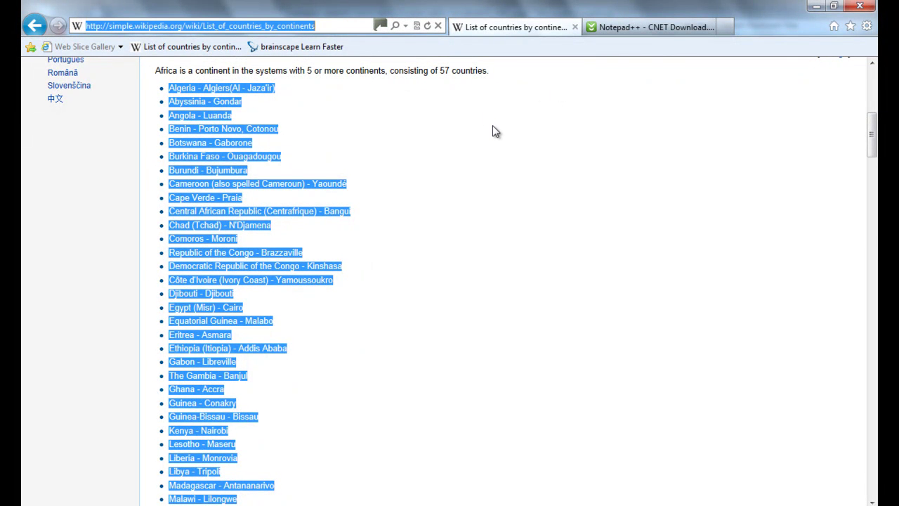
pyautogui.write('bra')
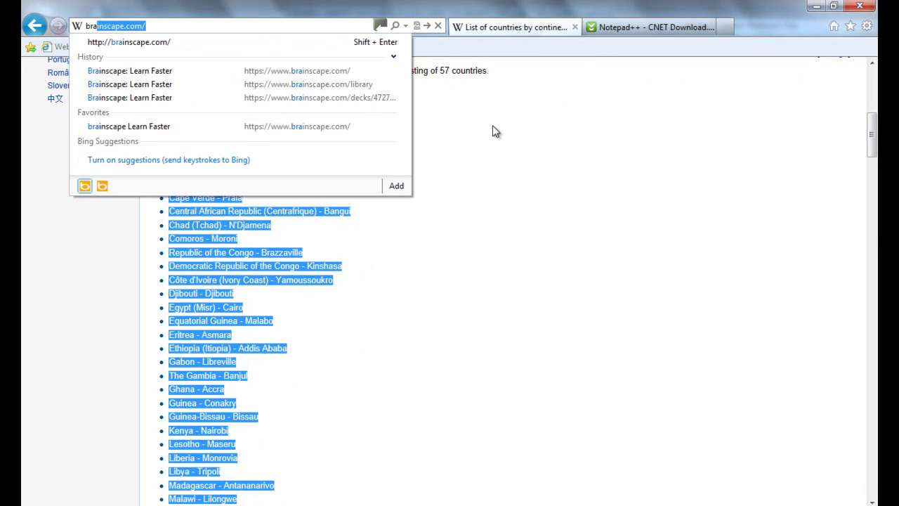
pyautogui.press('Return')
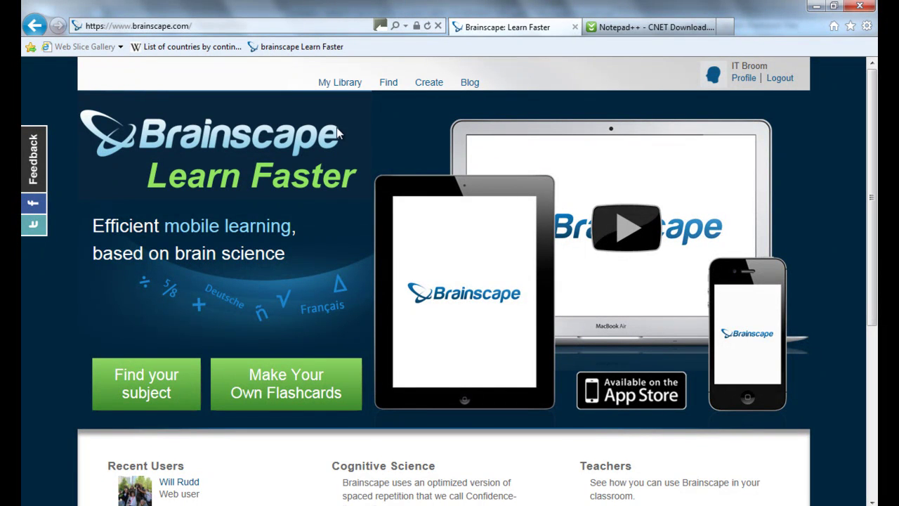
# Step: Go to My Library and select the IT_Broom Video subject
pyautogui.click(341, 85)
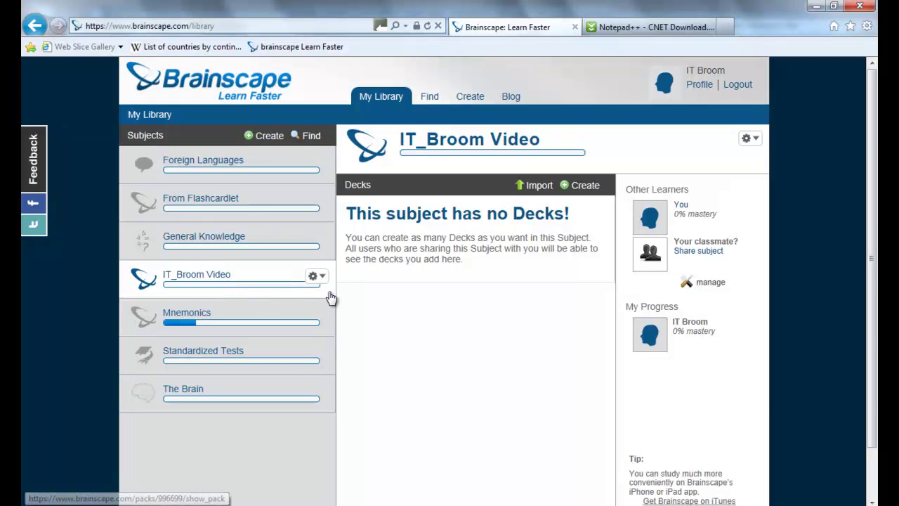
pyautogui.click(224, 288)
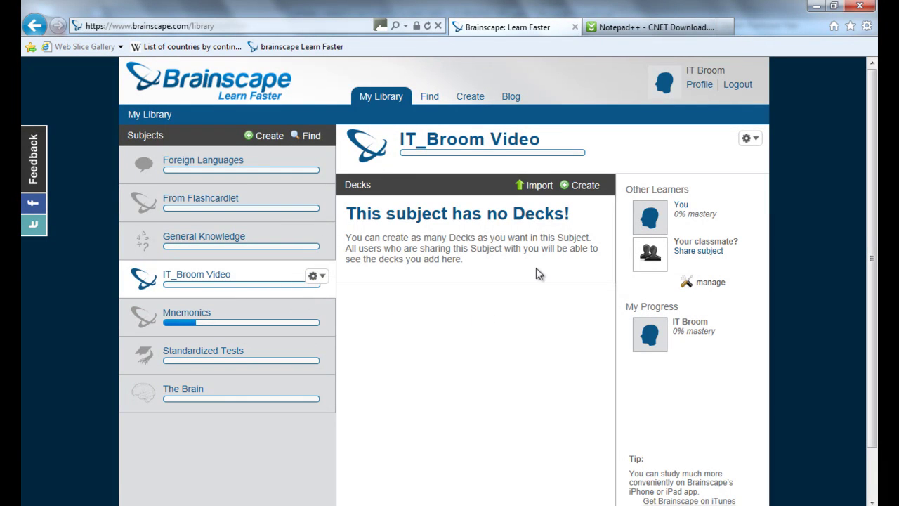
# Step: In the Import form, pick the second card layout and attach Documents > Flashcard Files > Africa.csv
pyautogui.click(538, 187)
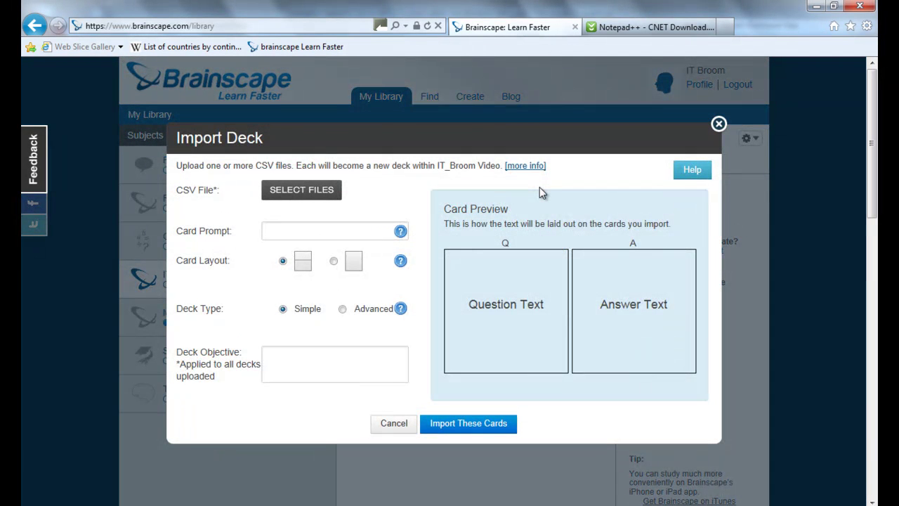
pyautogui.click(335, 262)
pyautogui.click(317, 196)
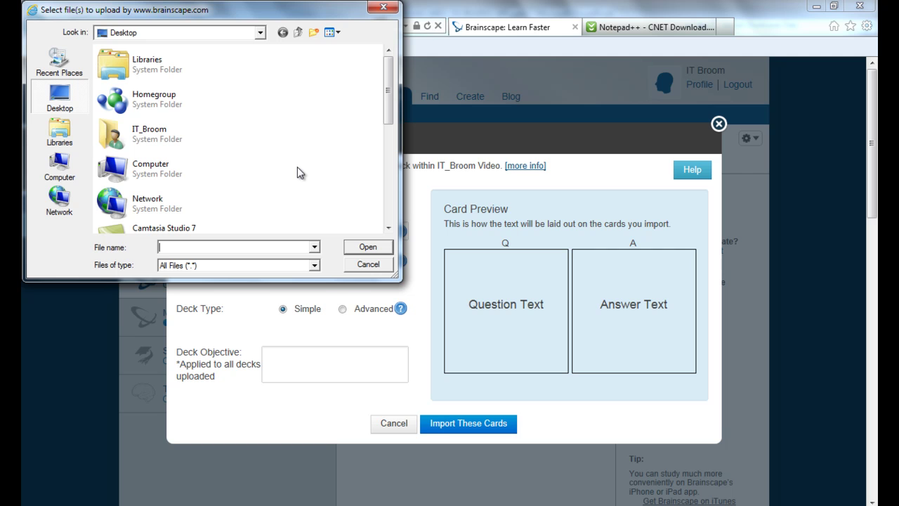
pyautogui.click(63, 141)
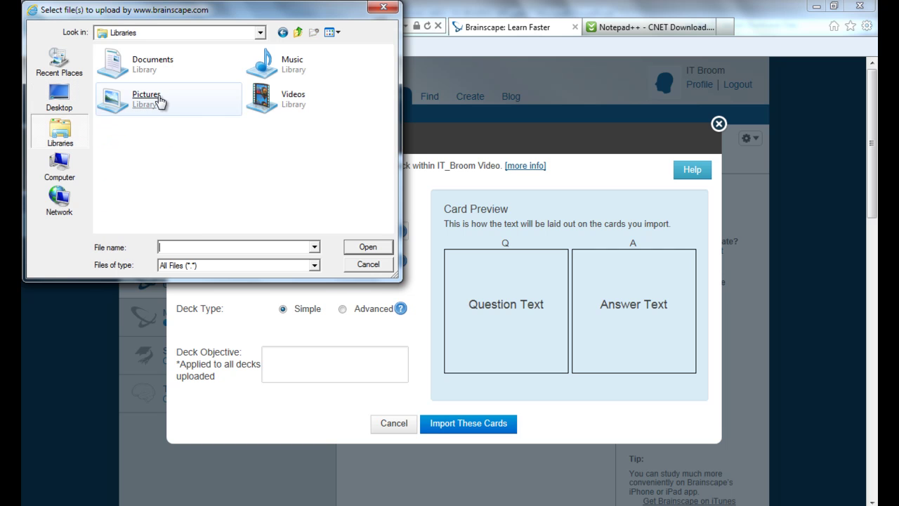
pyautogui.click(151, 70)
pyautogui.doubleClick(154, 72)
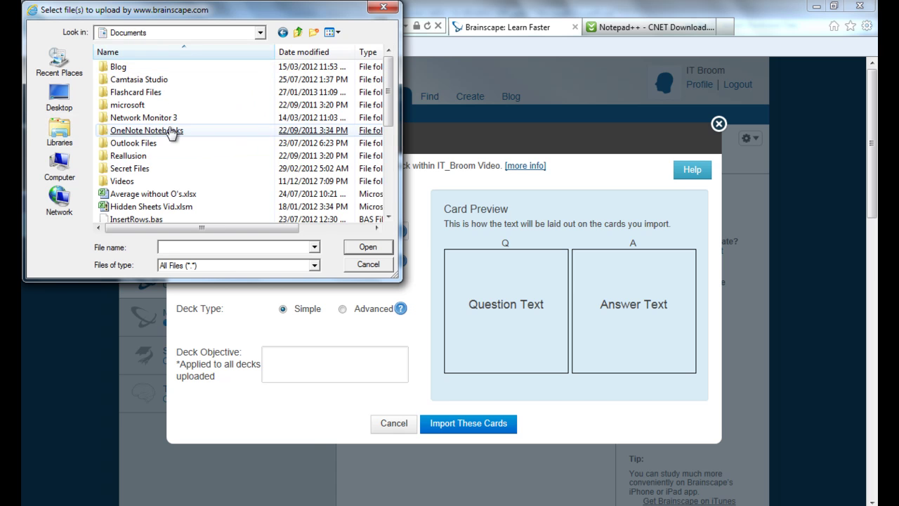
pyautogui.doubleClick(162, 98)
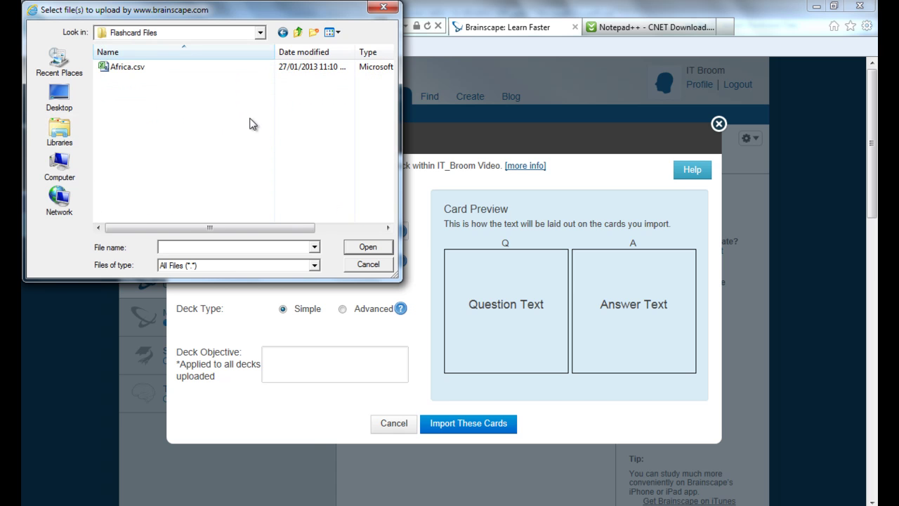
pyautogui.click(138, 68)
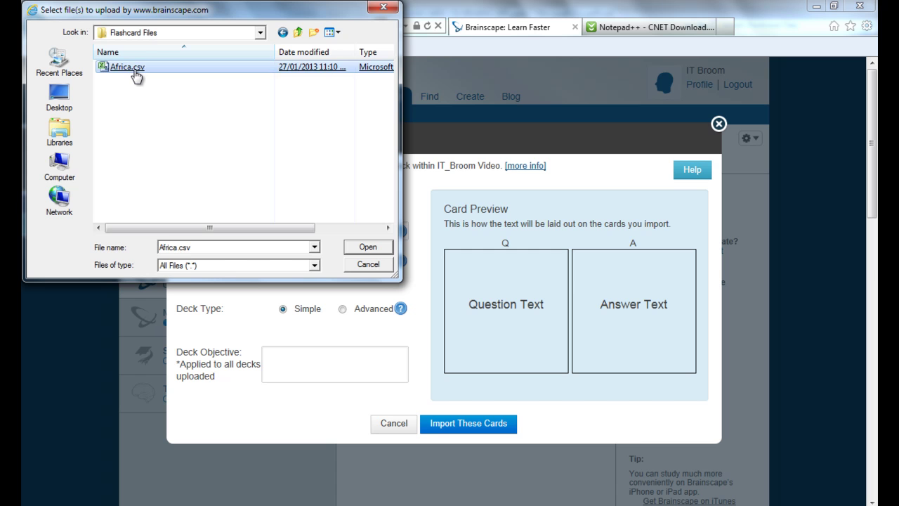
pyautogui.click(368, 246)
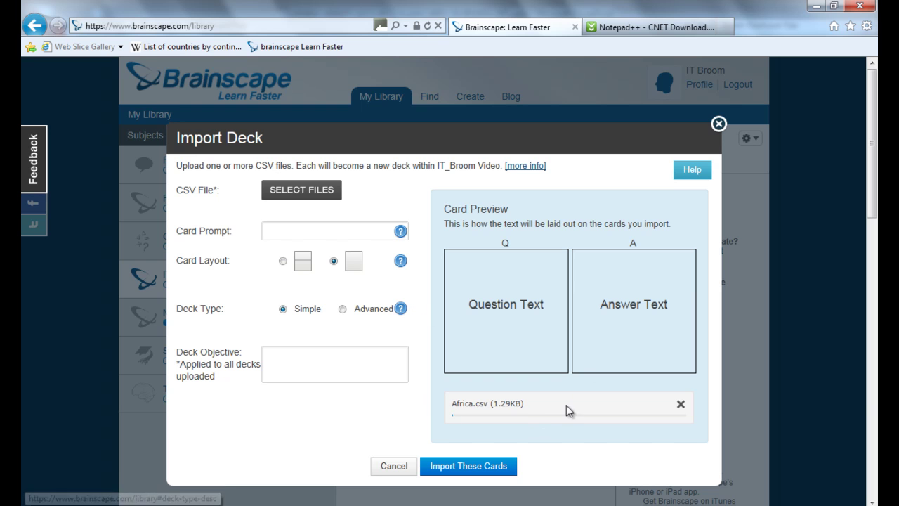
# Step: Import the cards as the 57-card Africa deck and scroll through them in Add/Edit Cards
pyautogui.click(501, 467)
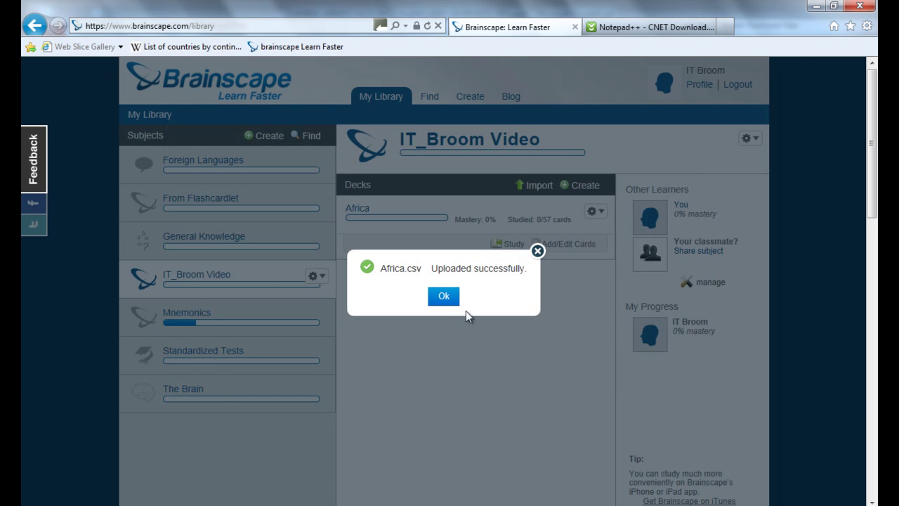
pyautogui.click(449, 298)
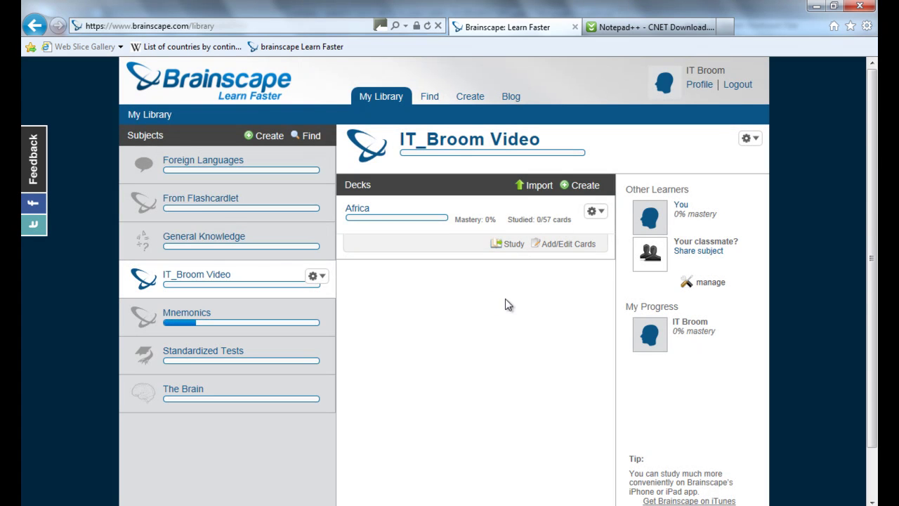
pyautogui.click(575, 246)
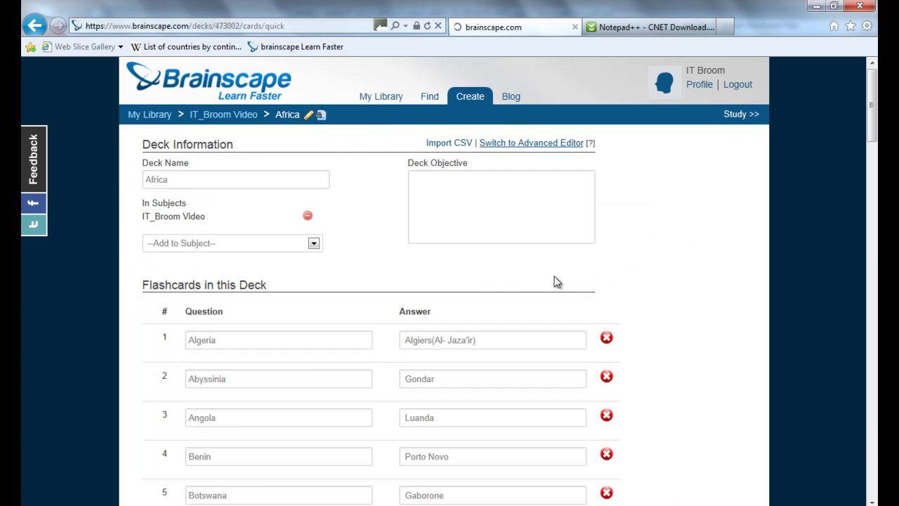
pyautogui.scroll(-10, 383, 250)
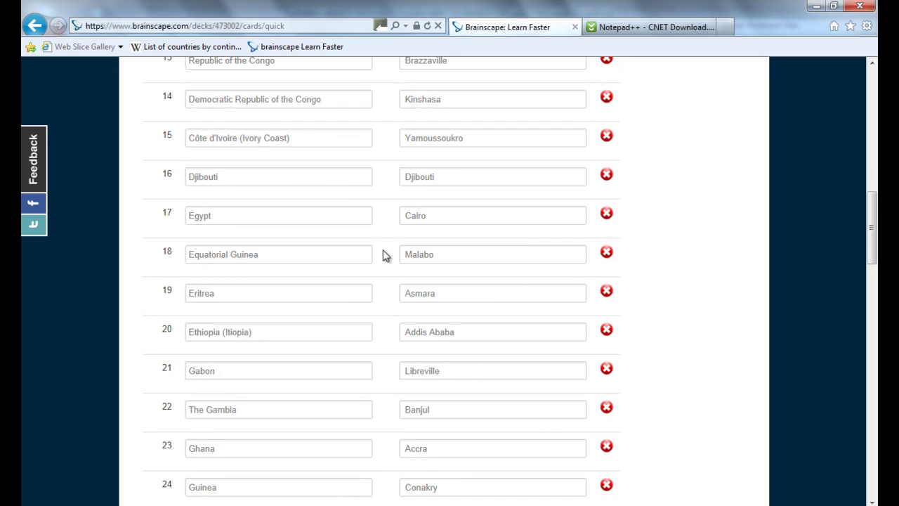
pyautogui.scroll(-15, 382, 256)
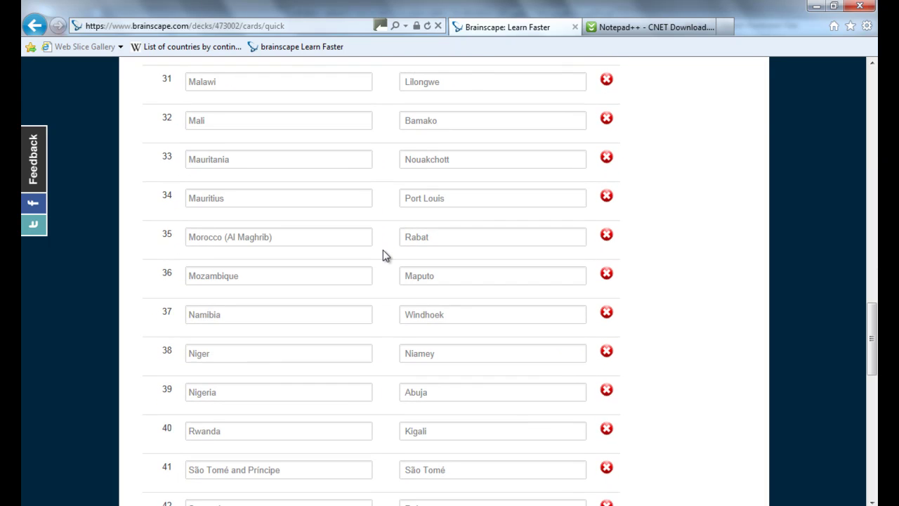
pyautogui.scroll(16, 383, 255)
pyautogui.scroll(14, 383, 256)
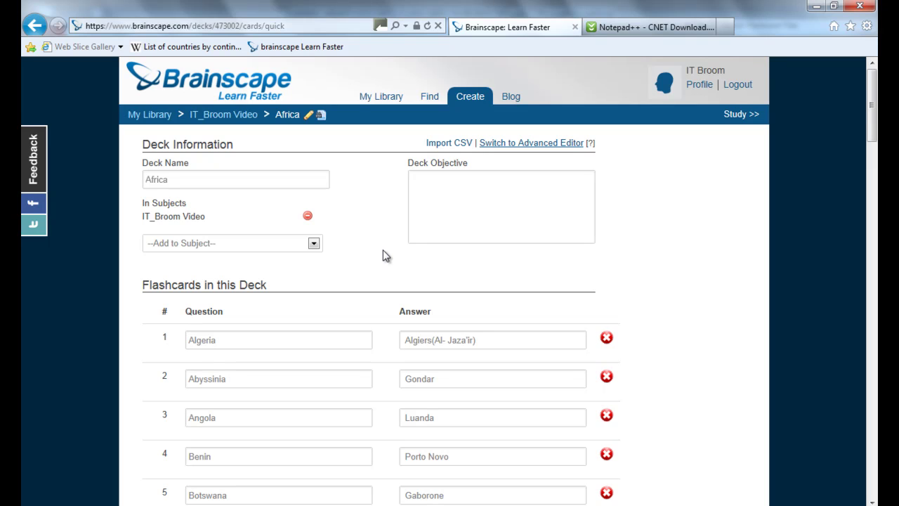